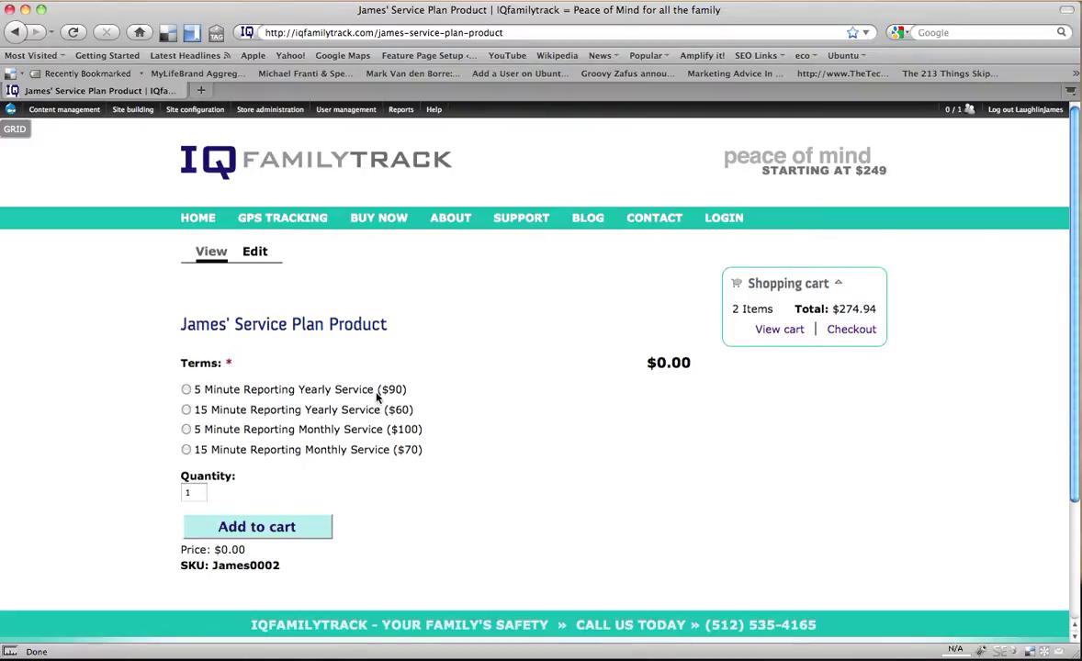
left_click_drag(376, 393, 402, 402)
left_click_drag(383, 410, 386, 439)
- Start a new Product kit content item and name it "Test Product Kit" preceded by the owner's first name in possessive form
mouse_move(81, 115)
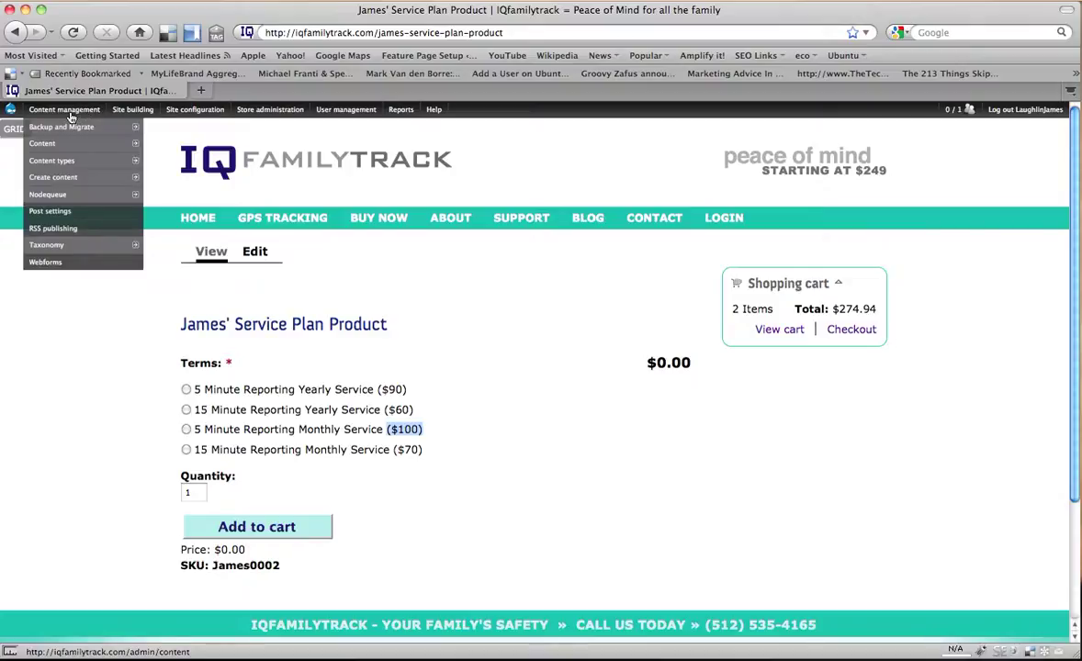
mouse_move(59, 177)
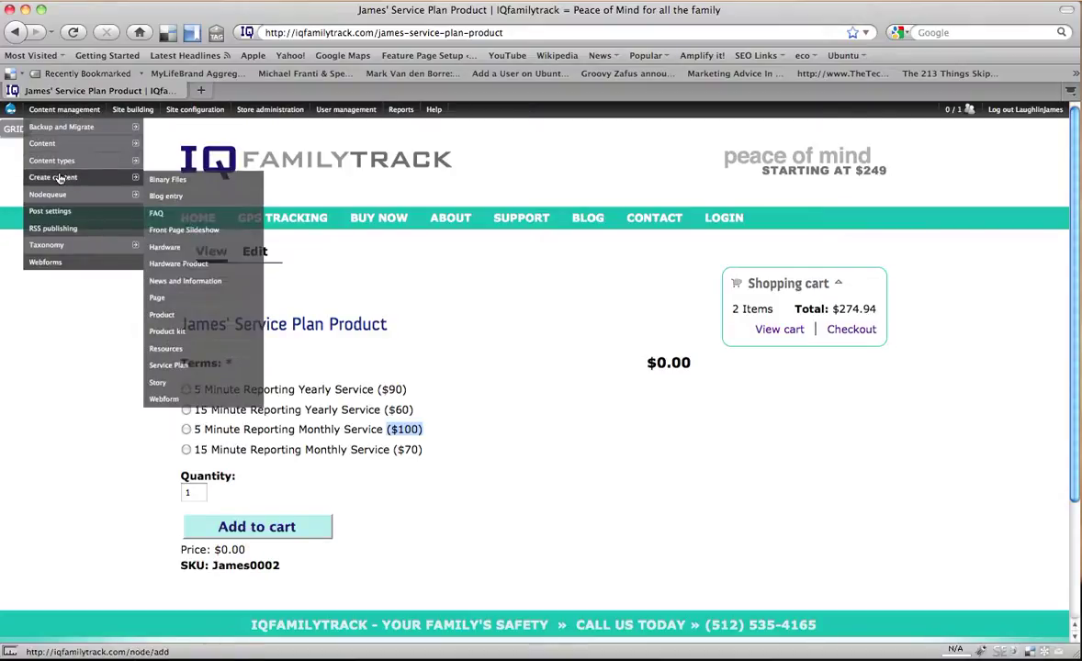
left_click(183, 336)
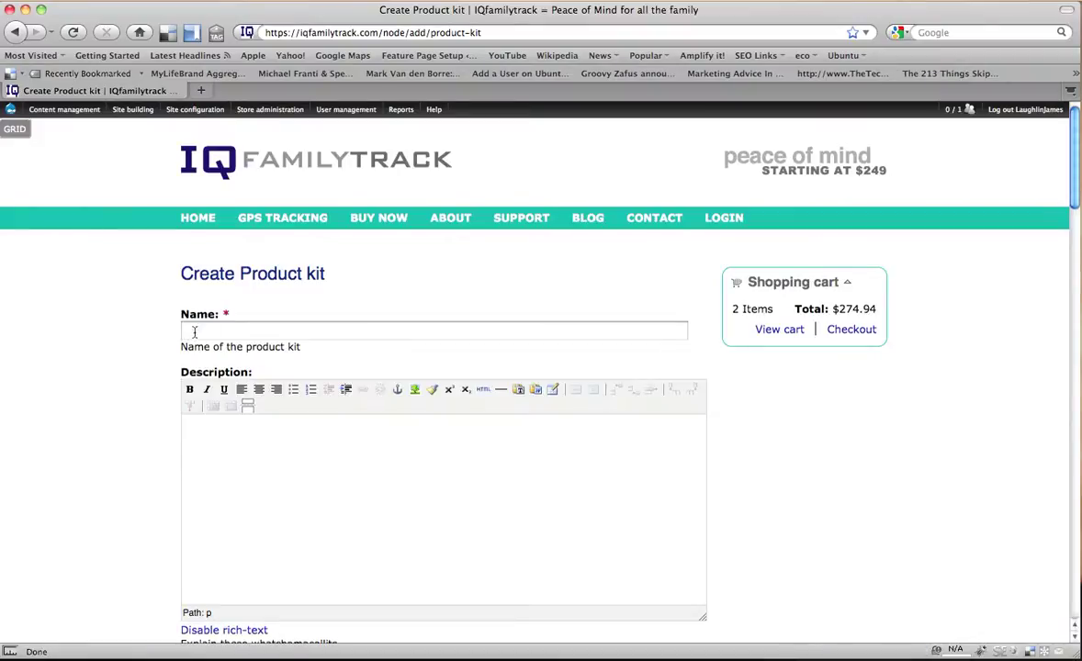
left_click(218, 332)
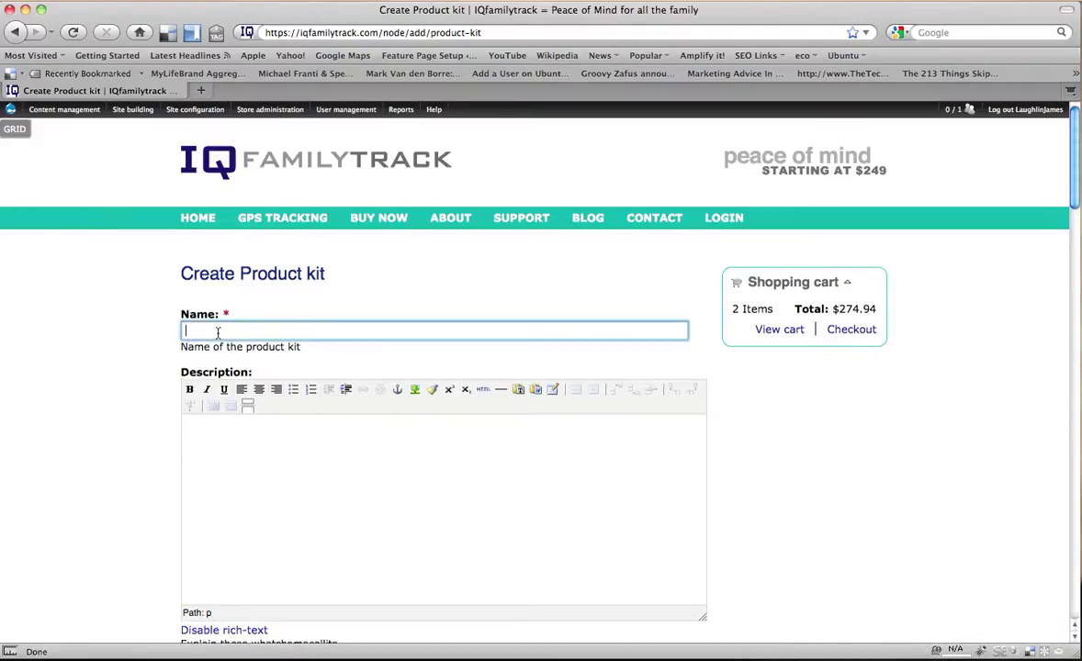
type("James' Test Product Kit")
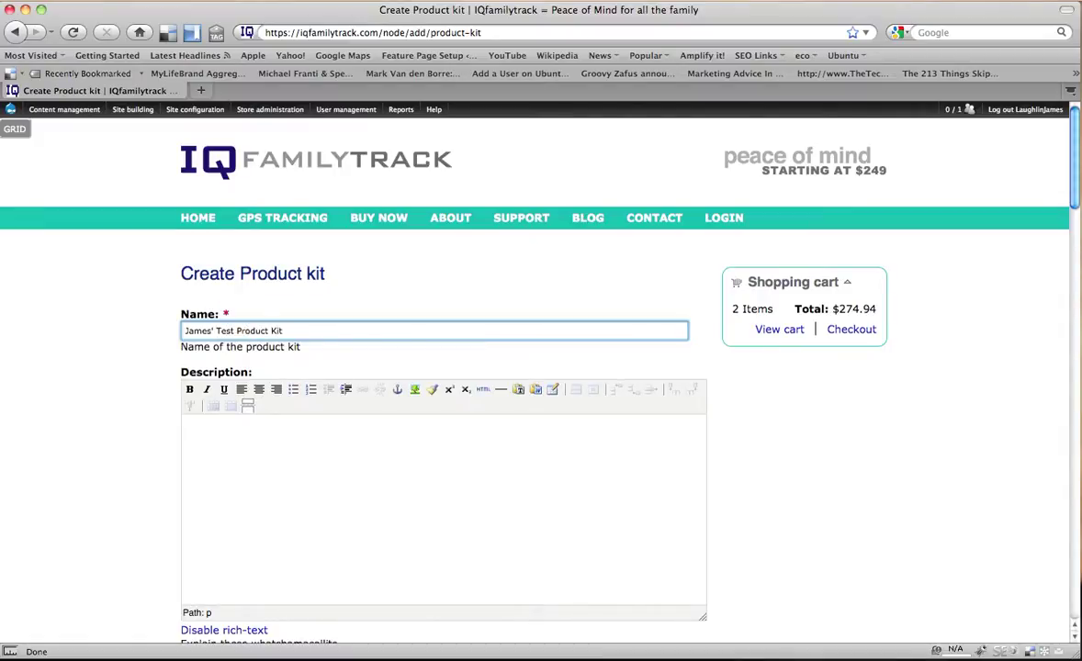
- Fill the kit's Description with "Here is a description Blah blah blah" filler, followed by separate paragraphs of repeated "blah" text
left_click(221, 447)
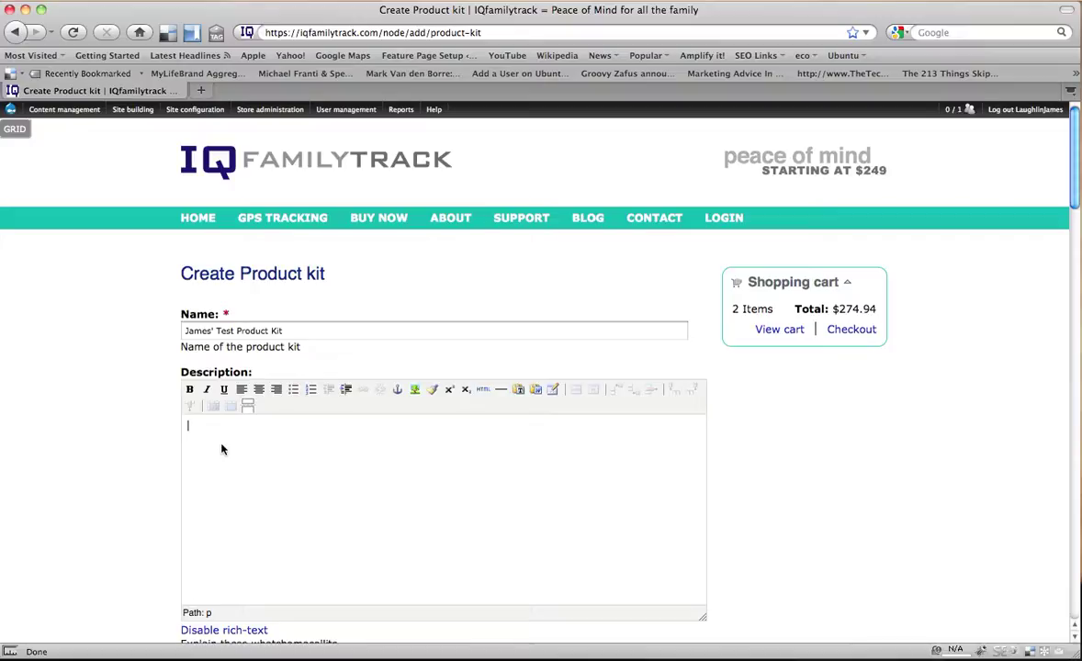
type("Here is a description Blah blah blah")
left_click(284, 427, "shift")
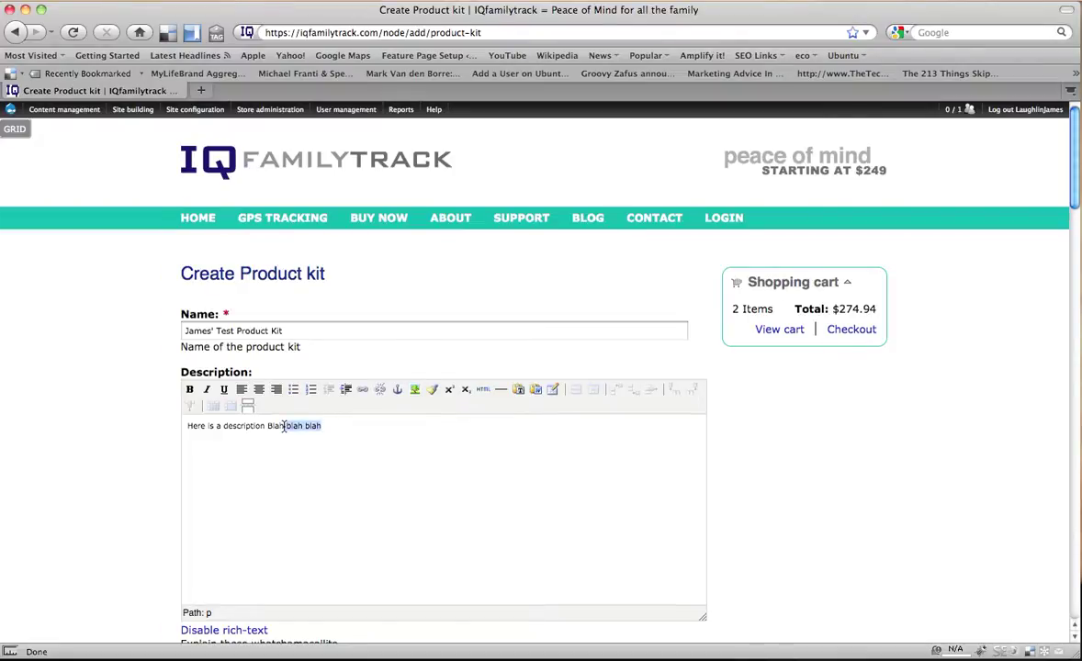
type("blah blah blah blah blah blah blah blah blah blah blah blah blah blah blah blah blah blah")
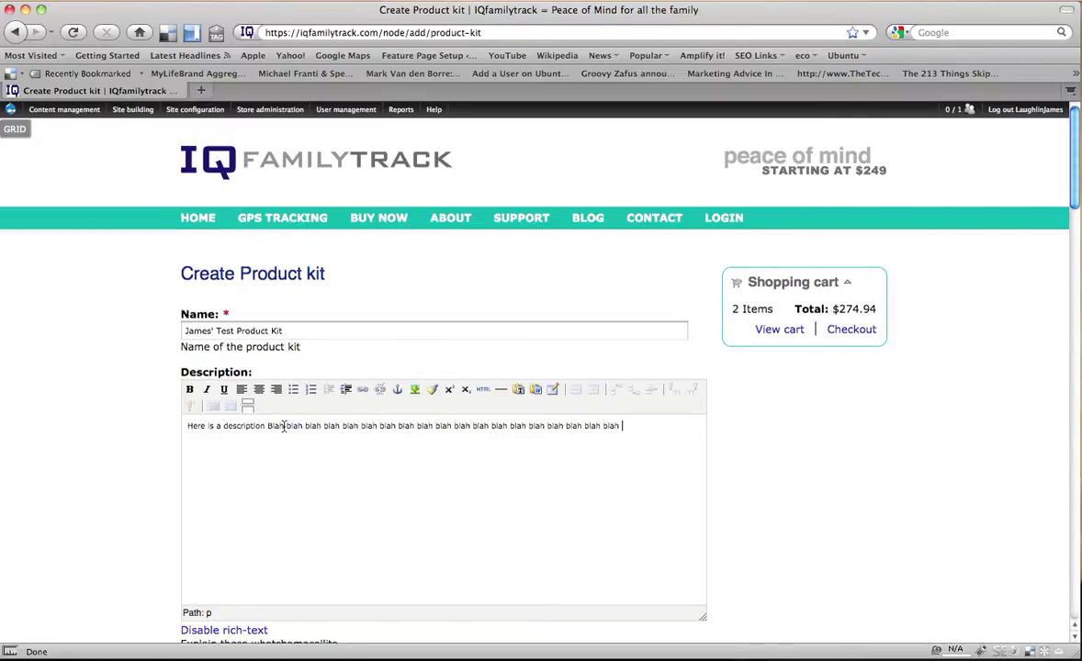
key("Return")
key("Return")
type("blah blah")
key("Return")
type("blah blah blah blah blah blah blah blah blah blah blah blah")
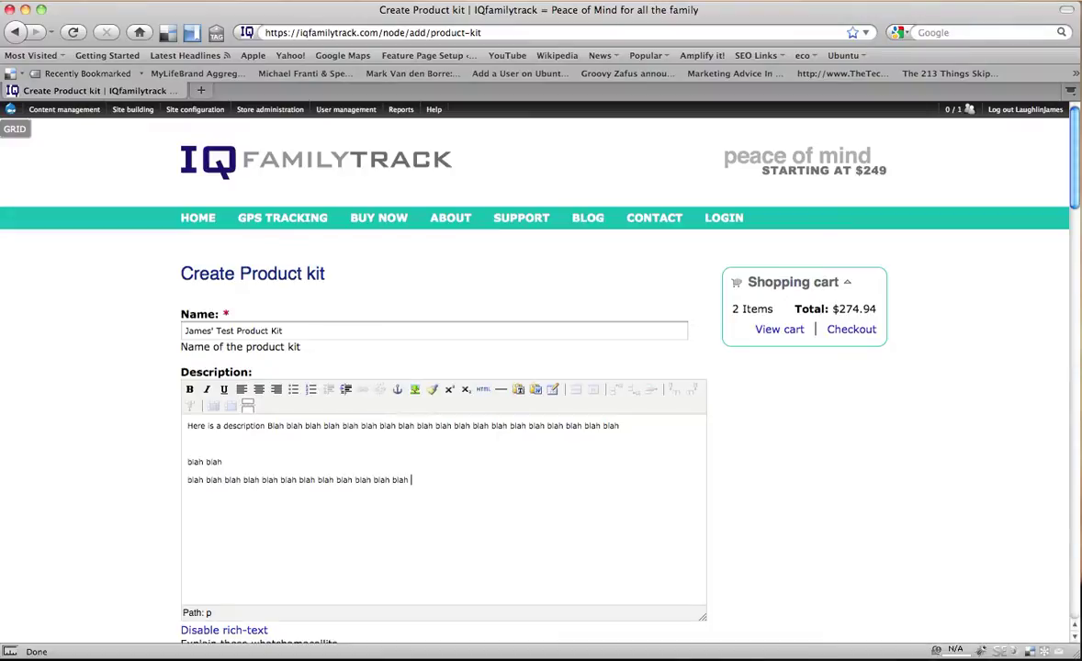
- Lengthen the Description's short "blah blah" paragraph with more "blah" filler and remove the blank line above it
left_click(223, 462)
type("blah blah blah blah blah blah blah blah blah blah blah blah blah blah")
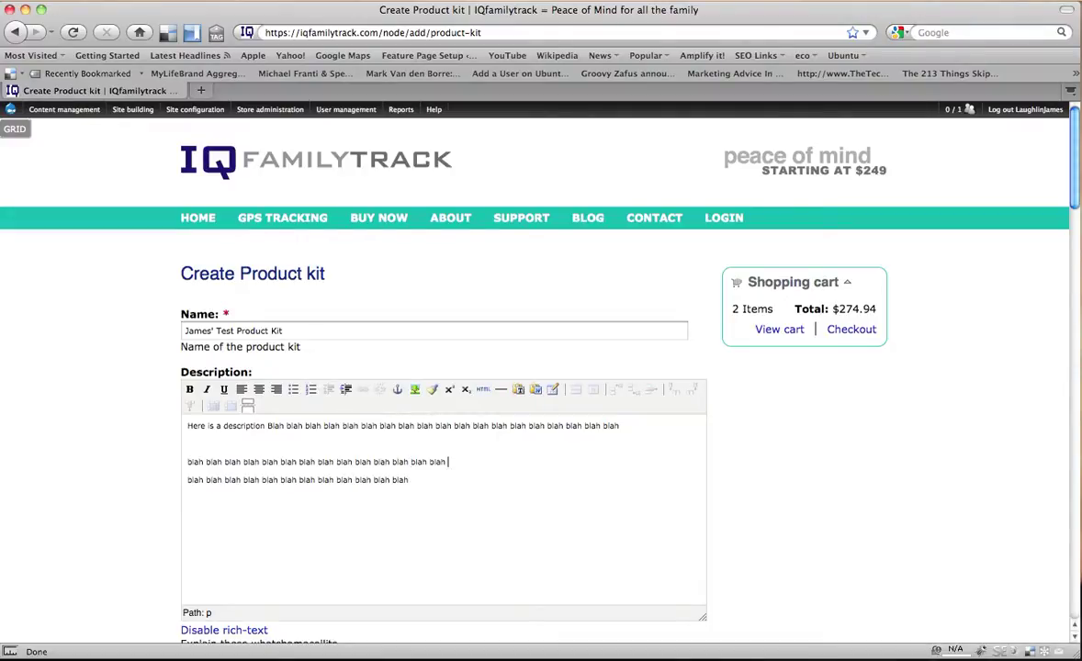
type(" blah blah blah blah blah blah blah blah blah blah blah blah blah blah")
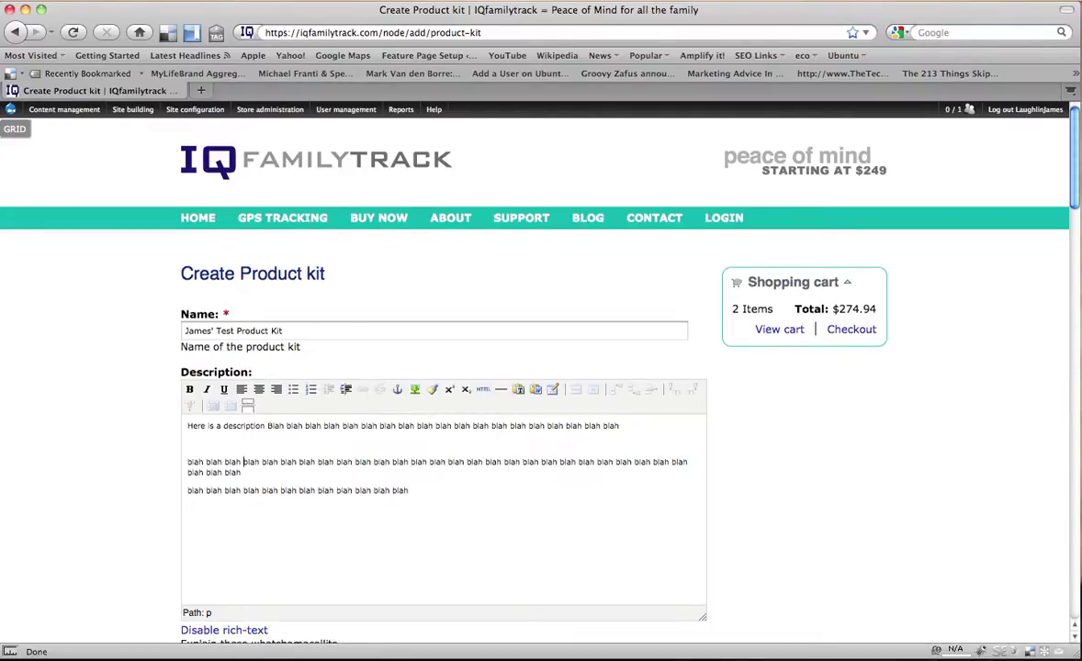
left_click(193, 443)
key("BackSpace")
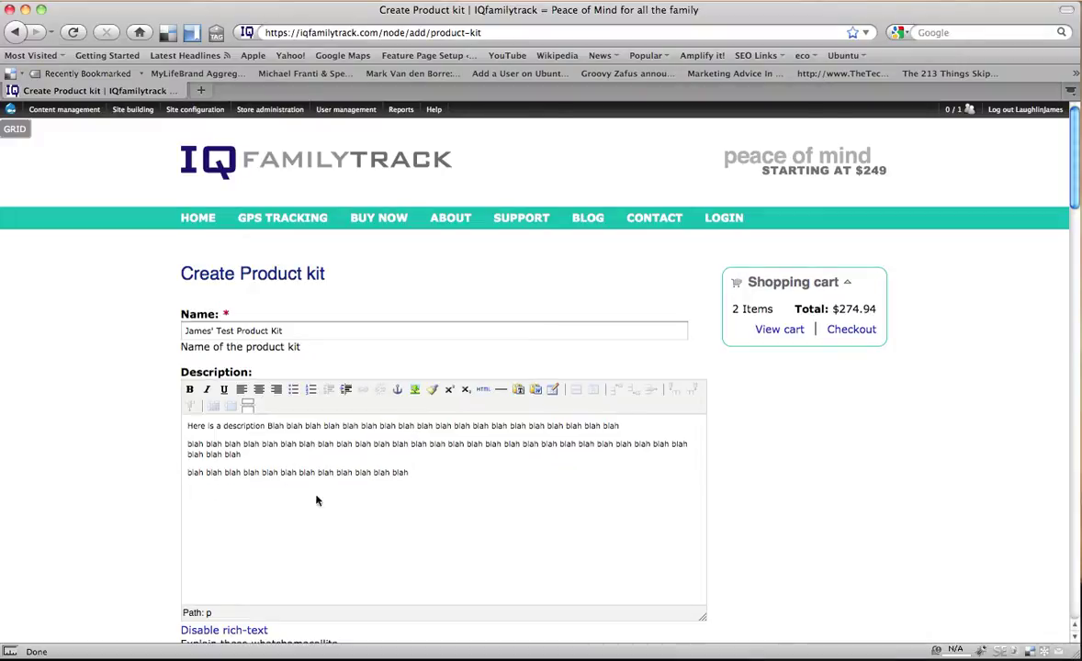
left_click(316, 501)
- Fill the Hardware description with "Hardware Specifications" followed by repeated "blah" filler, spread over three paragraphs
scroll(147, 489, "down", 3)
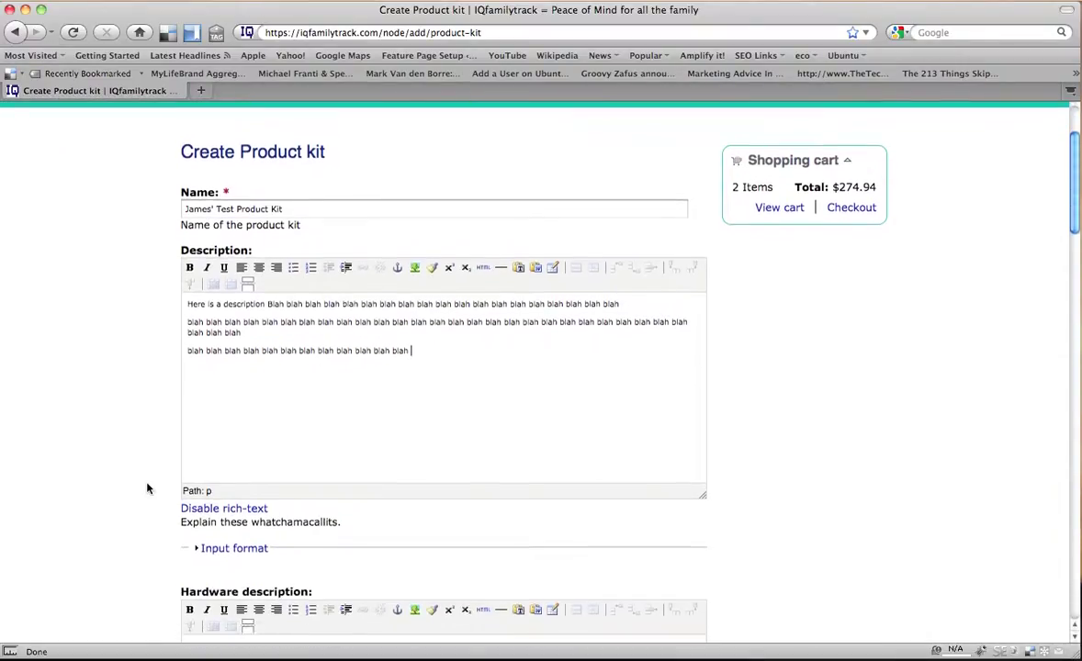
scroll(147, 488, "down", 1)
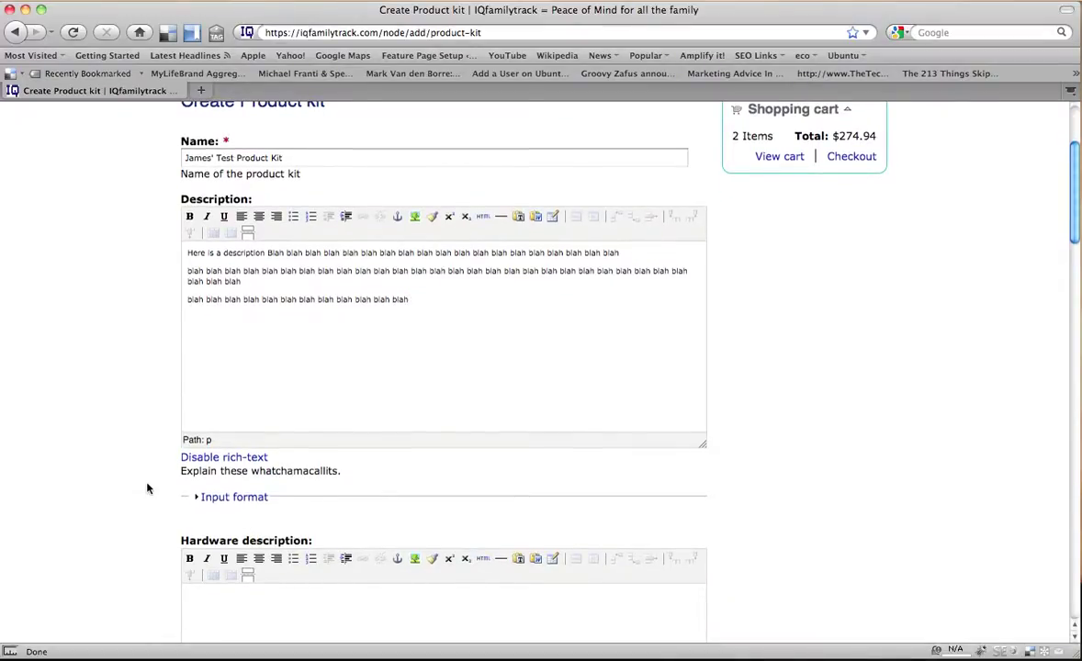
scroll(147, 488, "down", 3)
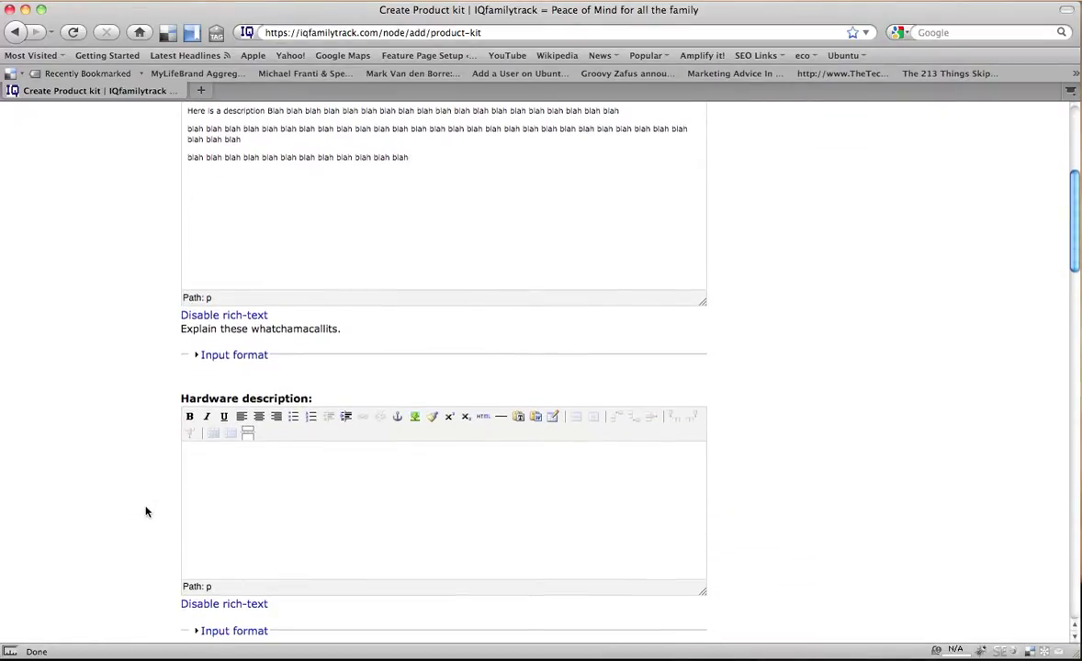
left_click(257, 488)
type("Hardware Specification s blah blah blah blah blah blah blah blah blah blah ")
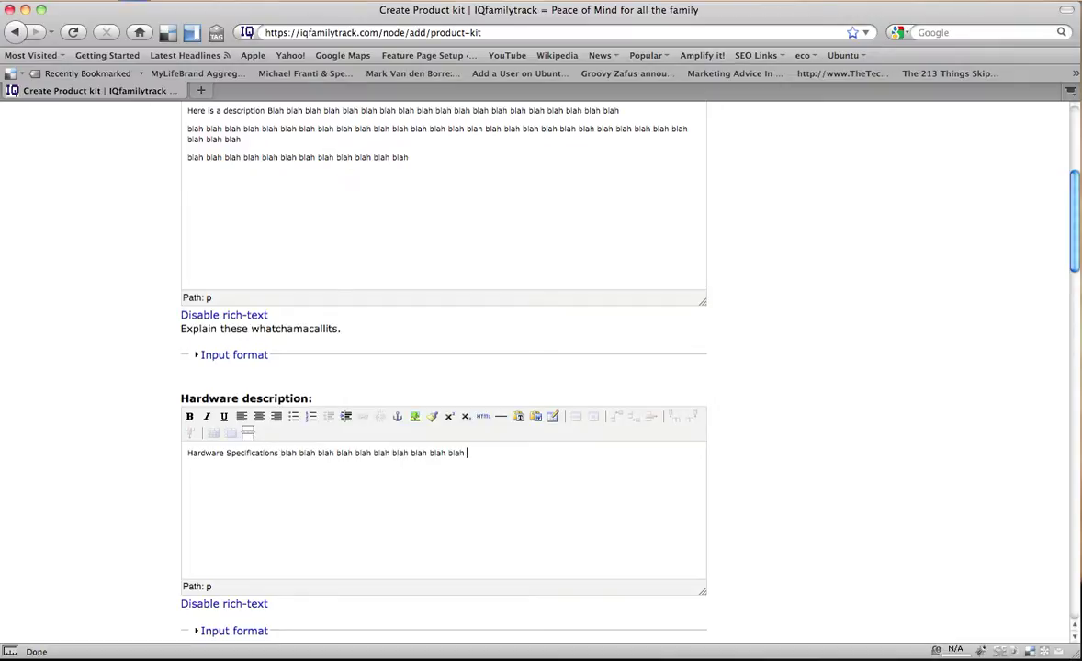
type("blah blah blah blah blah blah blah blah blah blah blah blah blah blah blah blah blah blah blah blah blah blah blah blah blah blah blah blah")
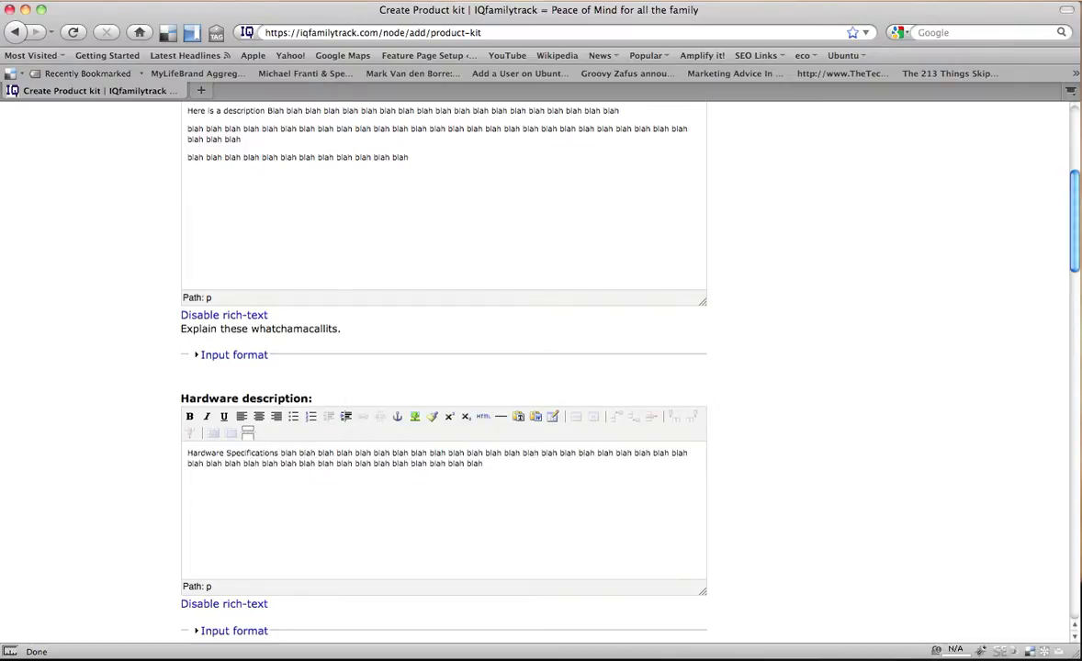
key("Return")
type("blah blah blah blah blah blah blah blah blah blah blah blah blah blah")
key("Return")
type("blah blah blah blah blah blah blah blah blah blah blah blah blah blah blah blah blah blah blah blah blah blah blah blah blah blah blah blah blah blah blah blah blah blah blah blah blah blah blah blah blah blah blah")
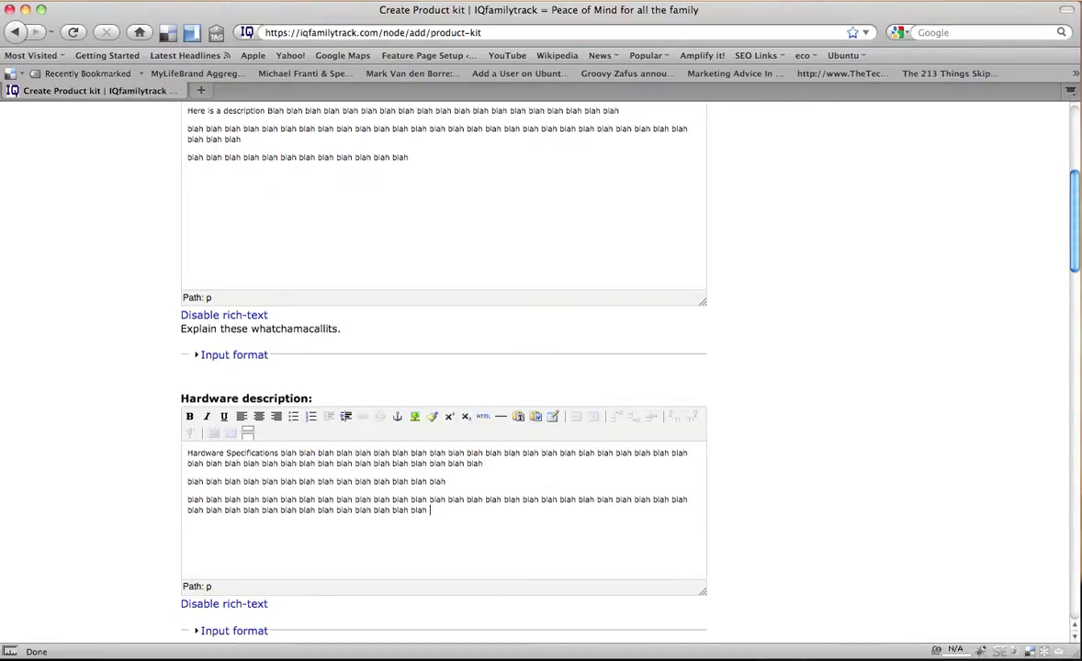
- Fill the Service Plan description with three paragraphs of repeated "blah" filler text
scroll(115, 456, "down", 3)
scroll(128, 469, "down", 4)
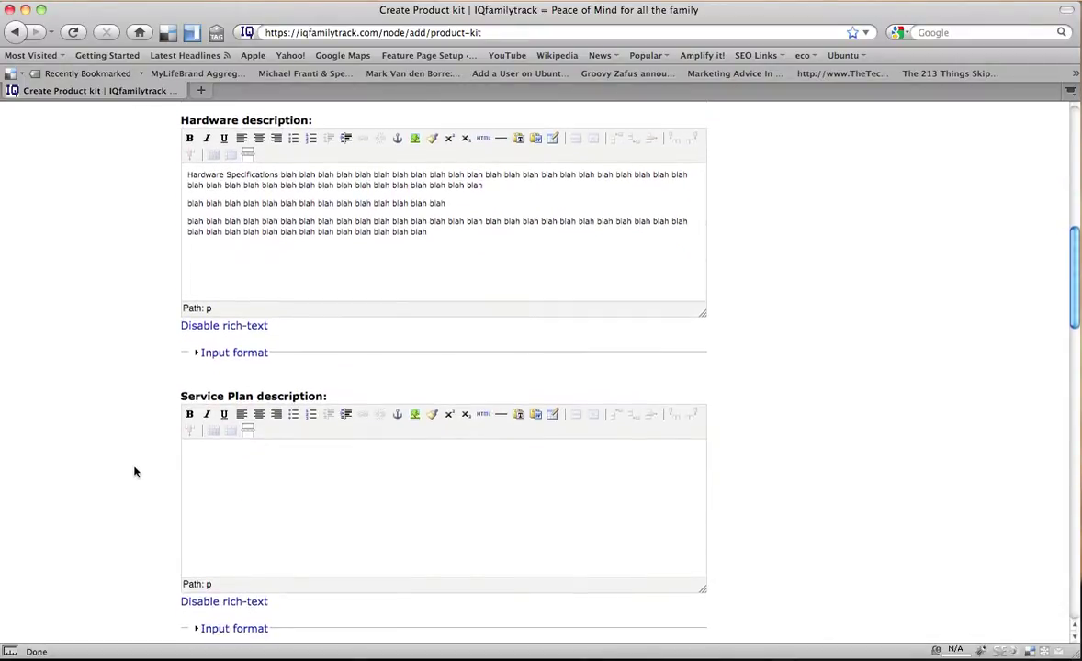
left_click(221, 480)
type("blah blah blah blah blah blah blah blah blah blah blah blah blah blah blah blah blah blah blah blah blah blah blah blah blah blah blah blah")
key("Return")
type("blah blah blah blah blah blah blah blah blah blah blah blah blah blah blah blah")
key("Return")
type("blah blah blah blah blah blah blah blah")
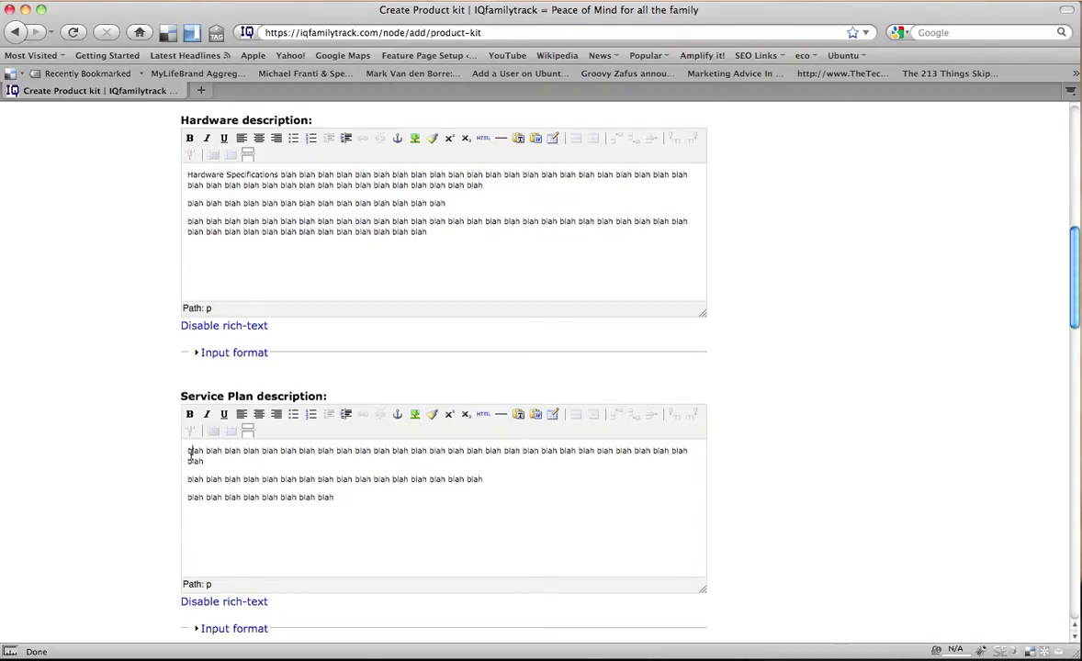
- Insert "Service plan description" at the start of the Service Plan description's first paragraph
left_click(189, 452)
type("Service p")
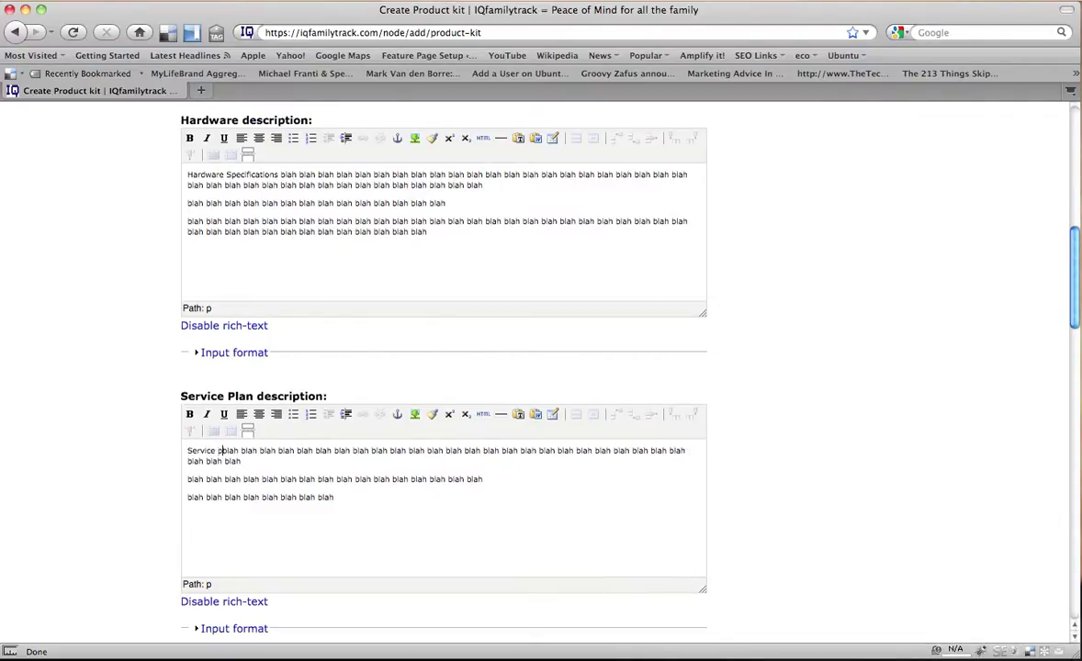
type("lan descr")
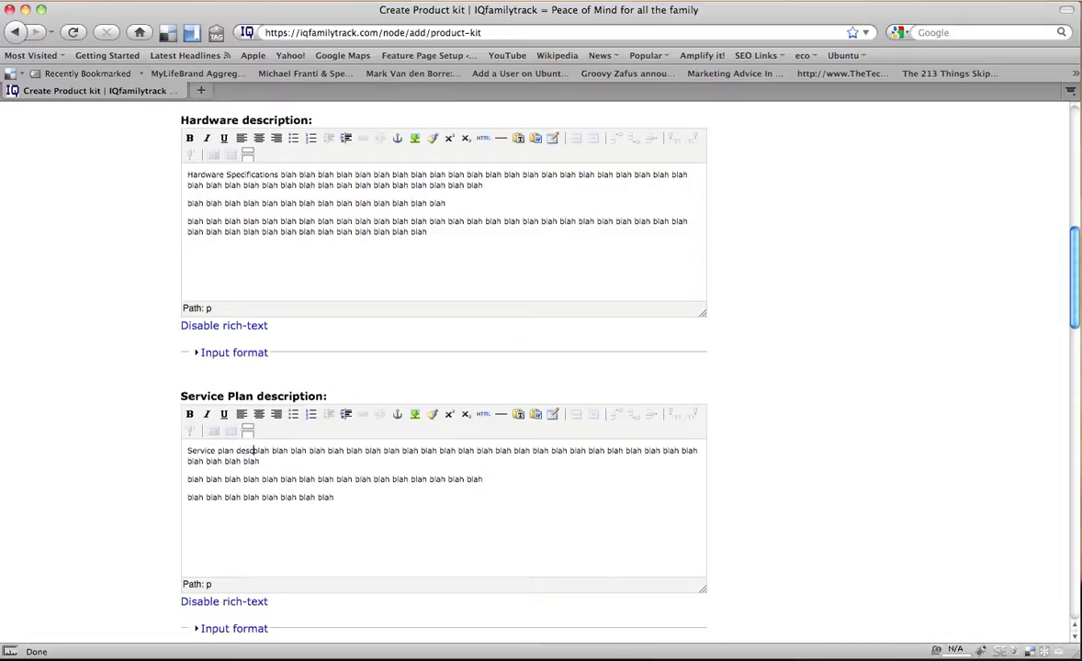
type("iption")
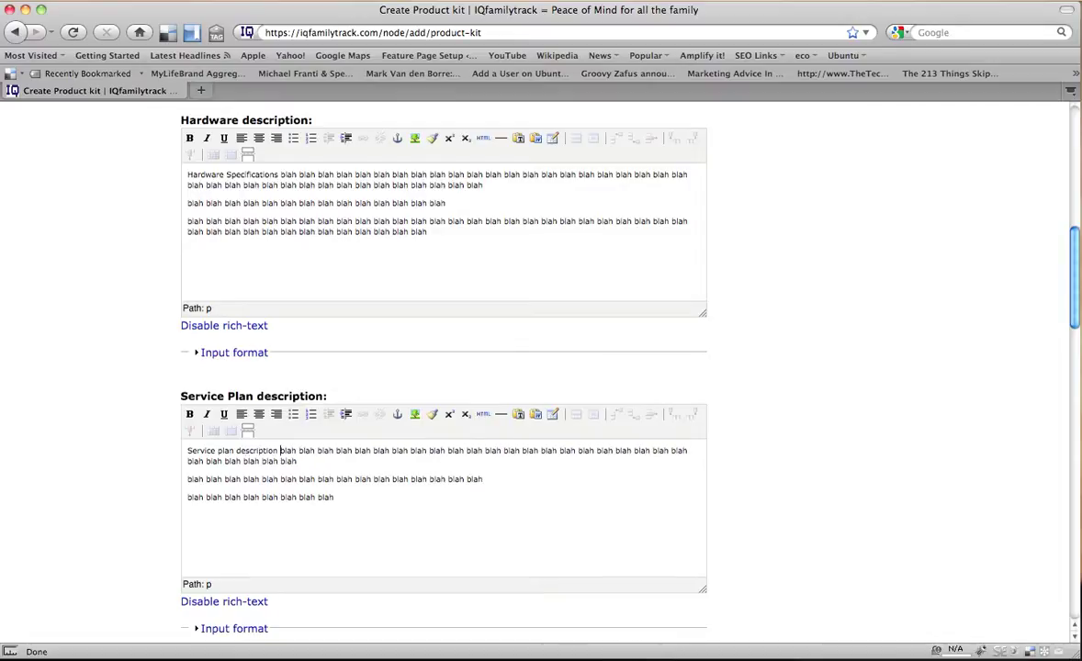
- Open the file chooser for the kit's image and browse the Pictures folder inside the home folder
scroll(128, 445, "down", 3)
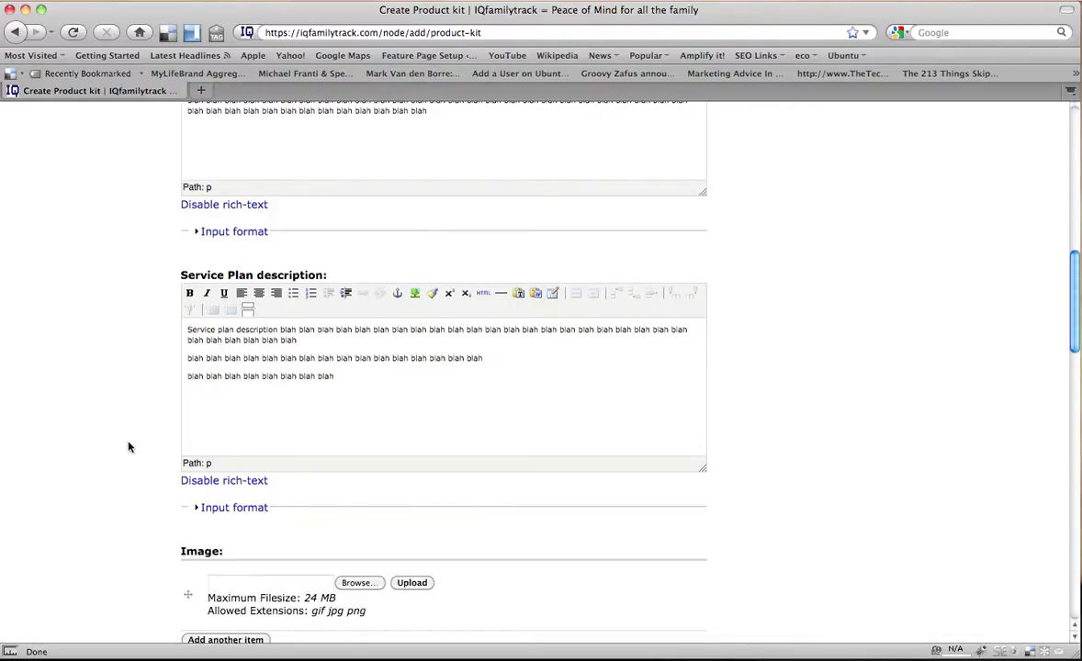
scroll(129, 447, "down", 1)
scroll(129, 447, "down", 5)
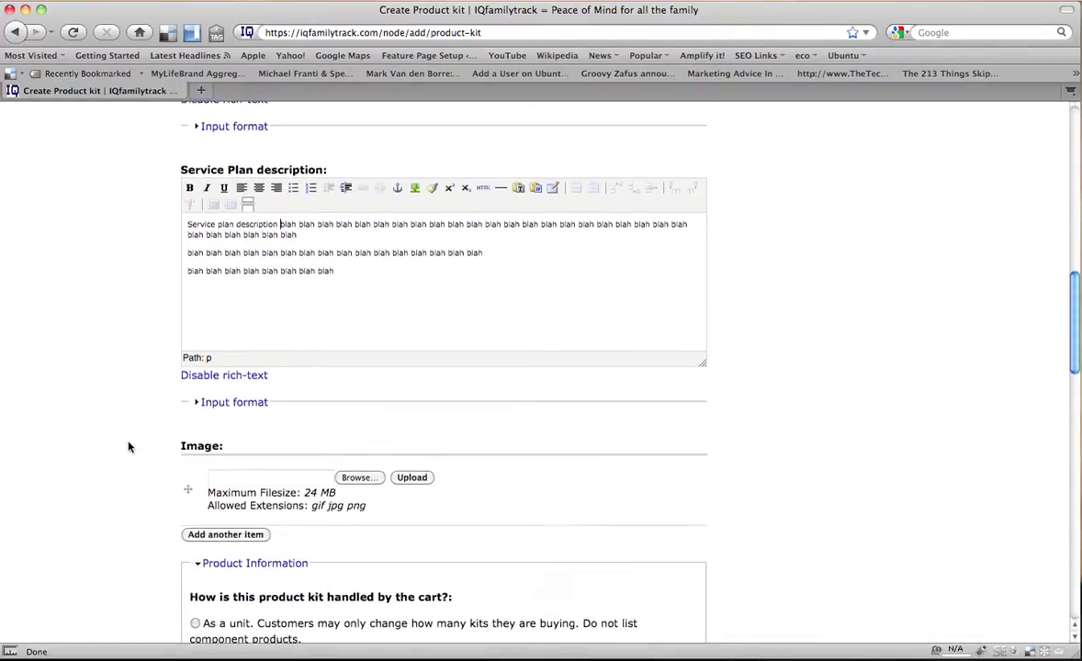
scroll(129, 448, "down", 5)
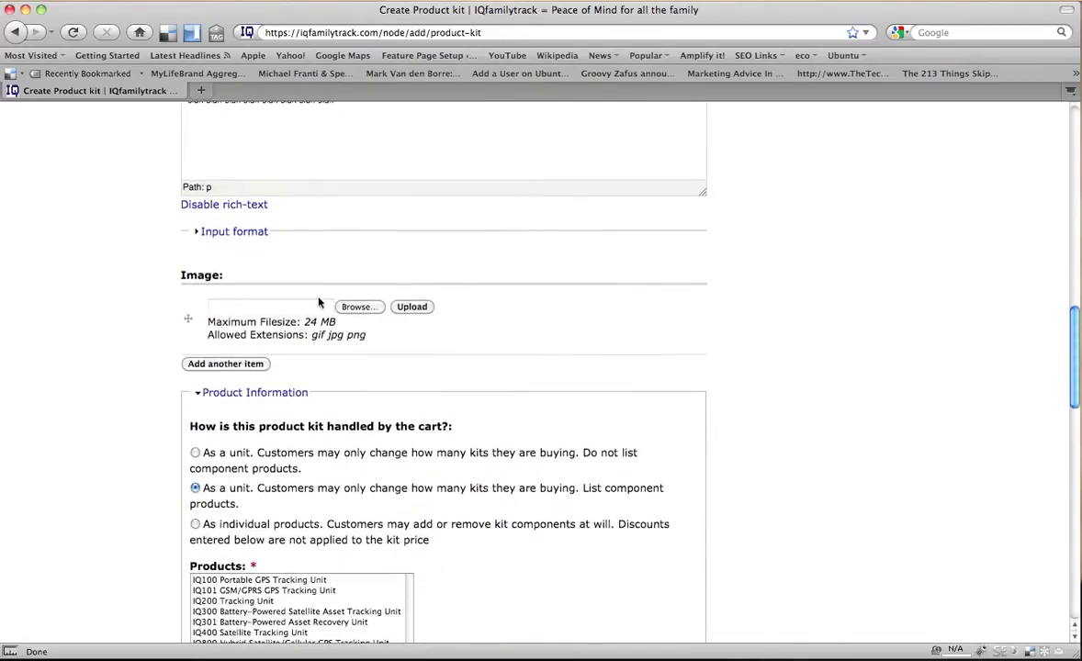
left_click(357, 306)
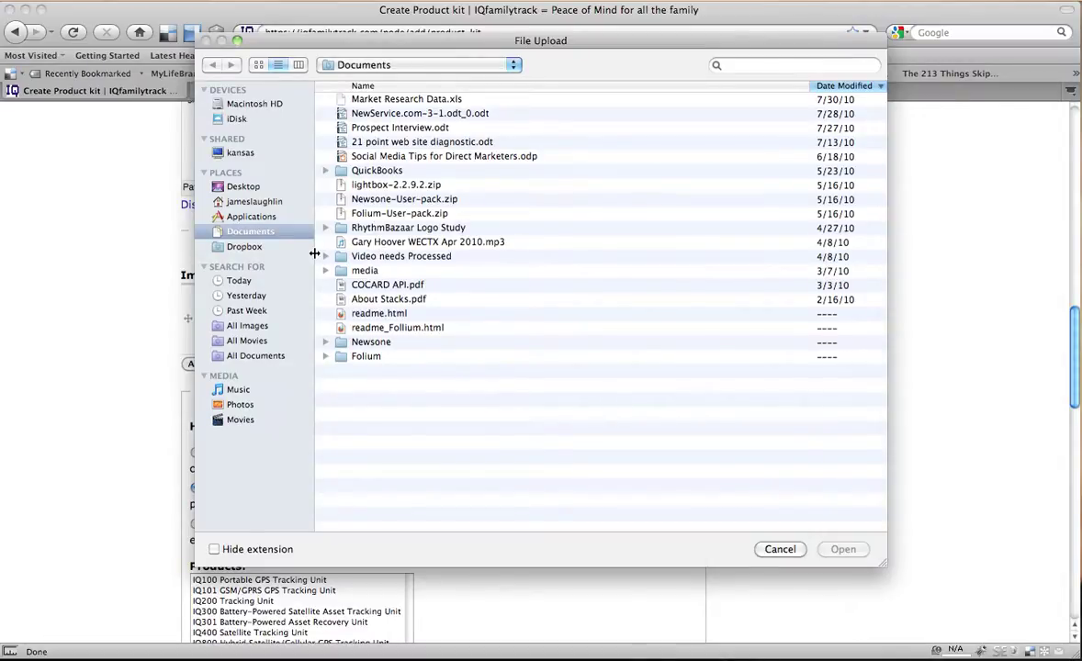
left_click(230, 200)
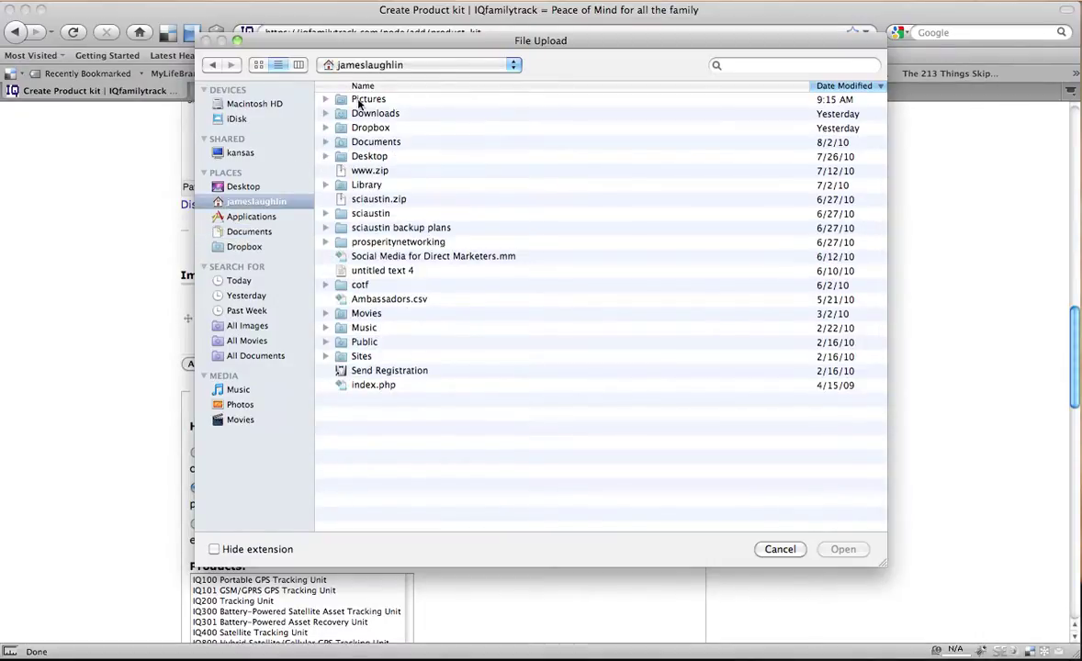
left_click(325, 99)
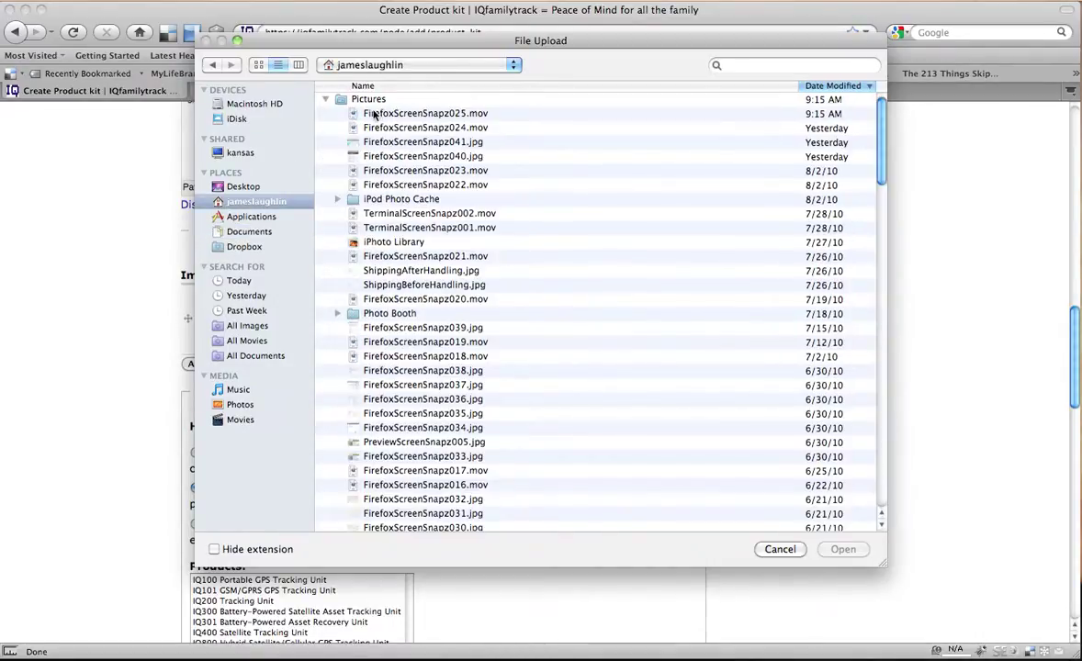
scroll(439, 310, "down", 5)
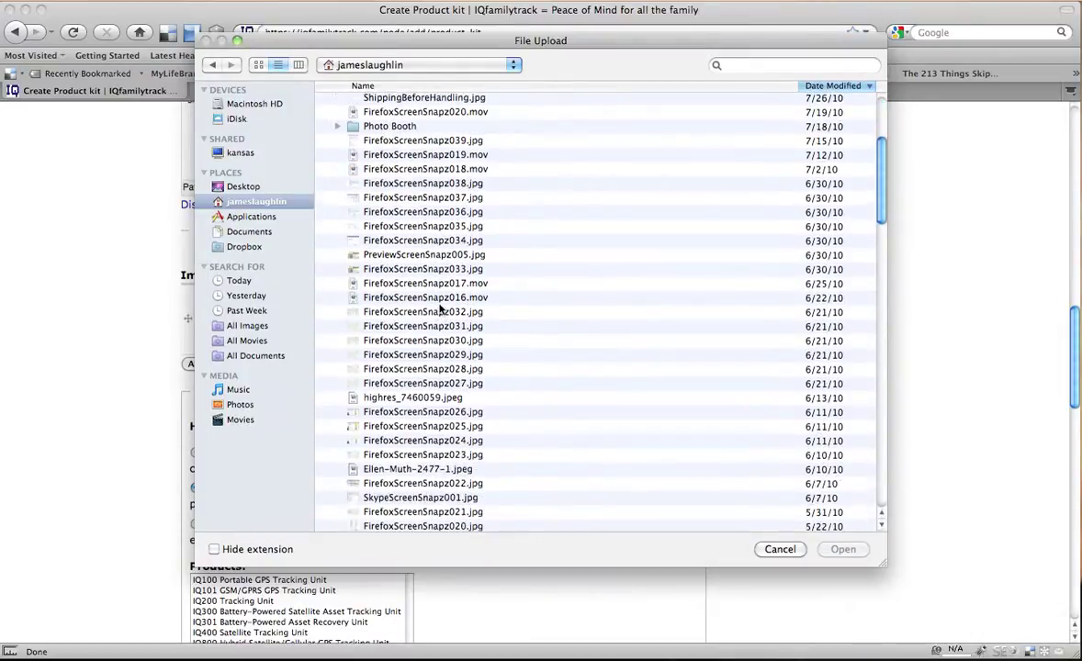
scroll(440, 310, "down", 4)
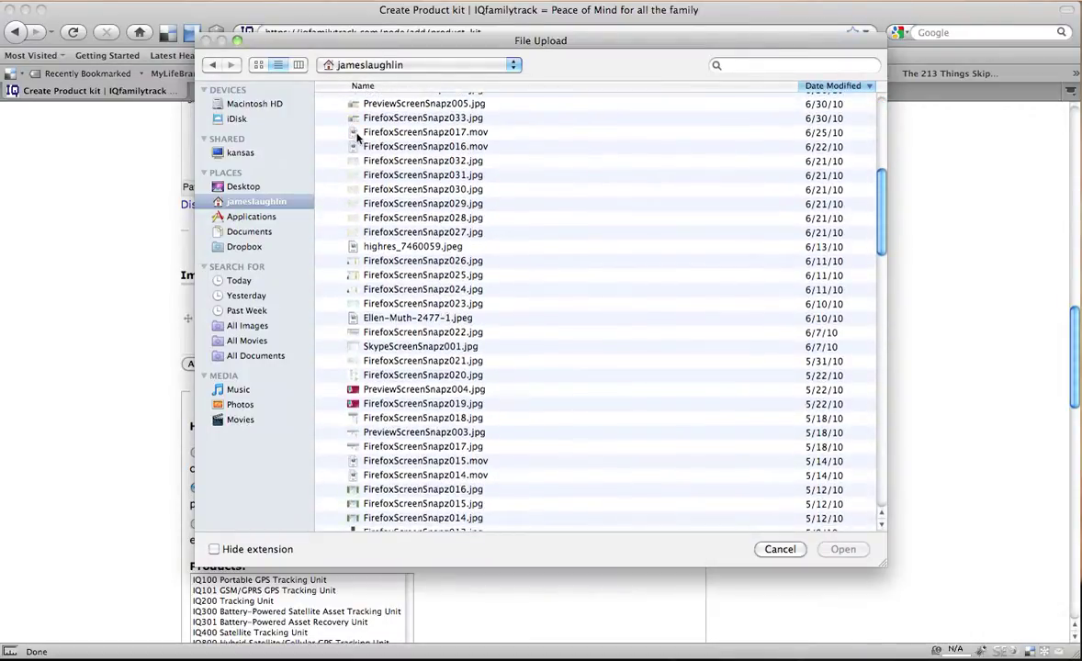
- Choose PreviewScreenSnapz001.jpg from the Pictures folder as the kit's image, browsing the files as thumbnails
left_click(258, 66)
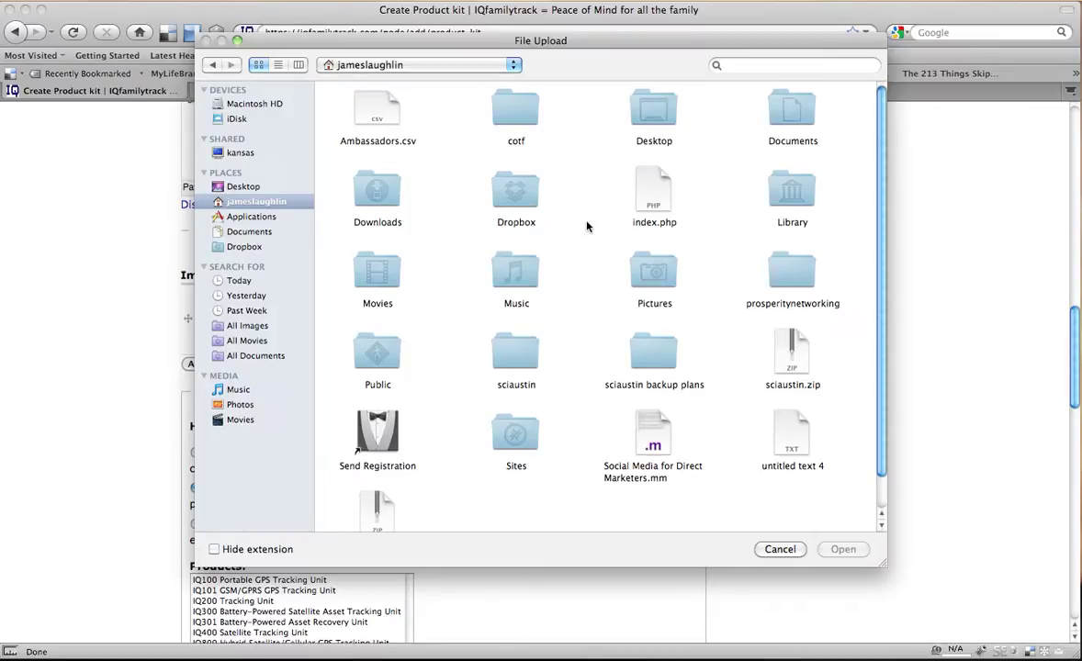
double_click(662, 268)
scroll(561, 203, "down", 3)
scroll(558, 203, "down", 15)
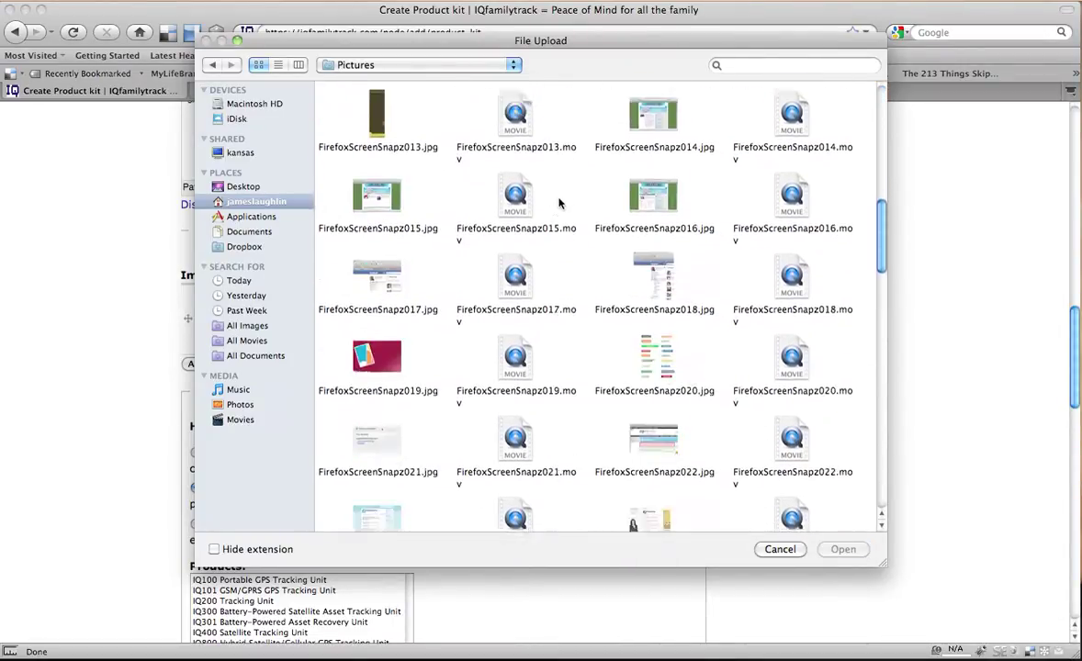
scroll(558, 204, "down", 8)
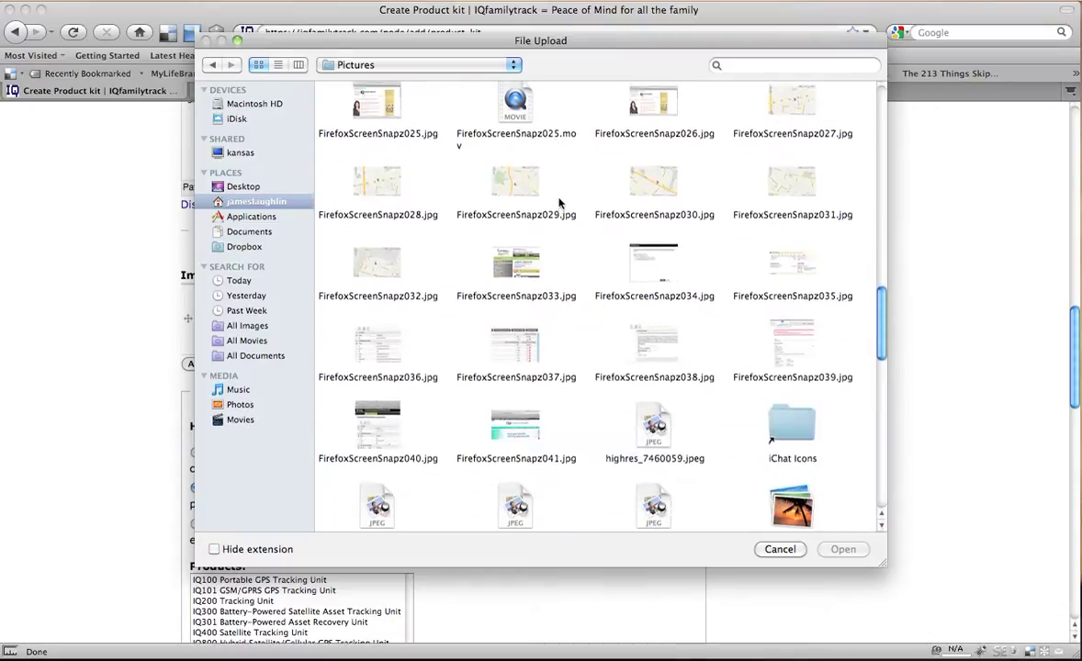
scroll(555, 204, "down", 12)
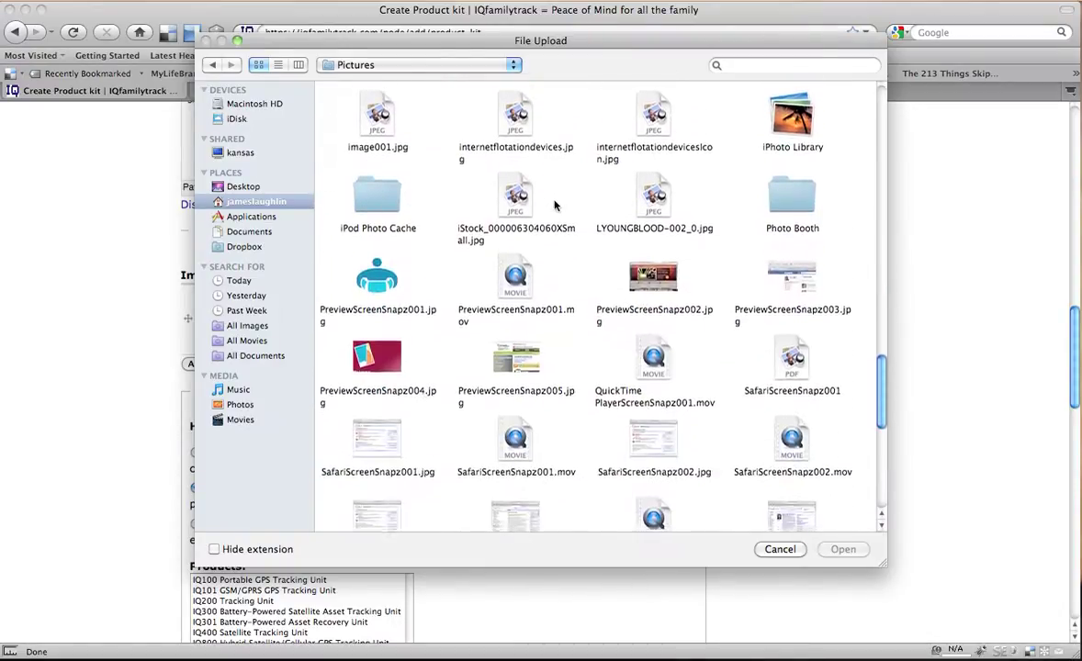
scroll(555, 204, "down", 1)
left_click(372, 147)
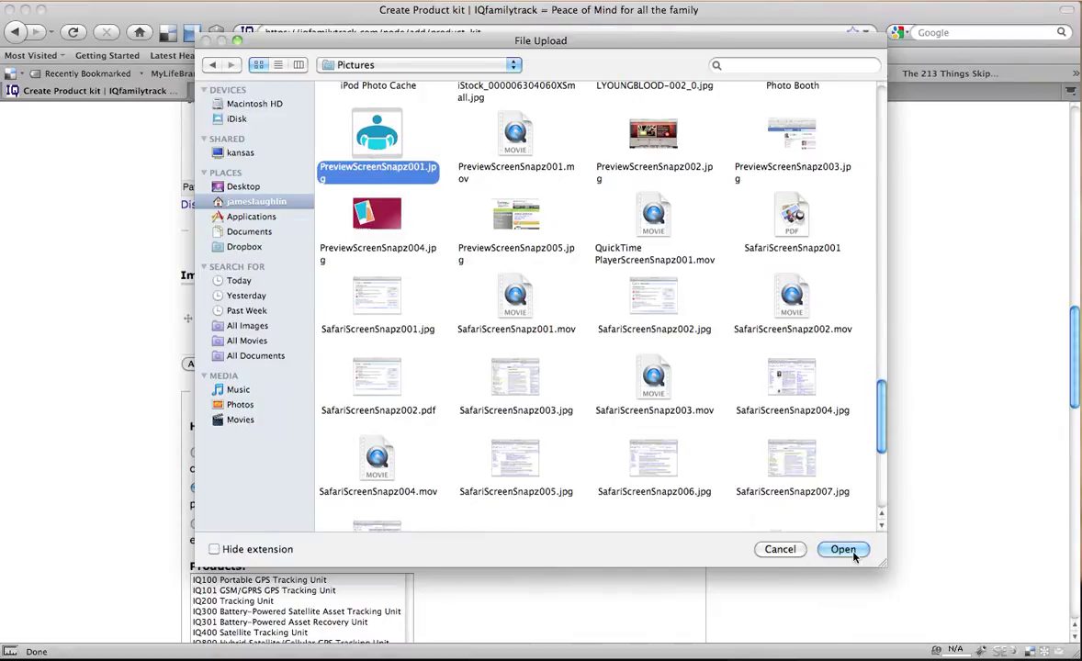
left_click(845, 551)
- Select the custom New Product and Service Plan Product together as the kit's component products
scroll(490, 410, "down", 1)
scroll(354, 354, "down", 2)
scroll(511, 356, "down", 3)
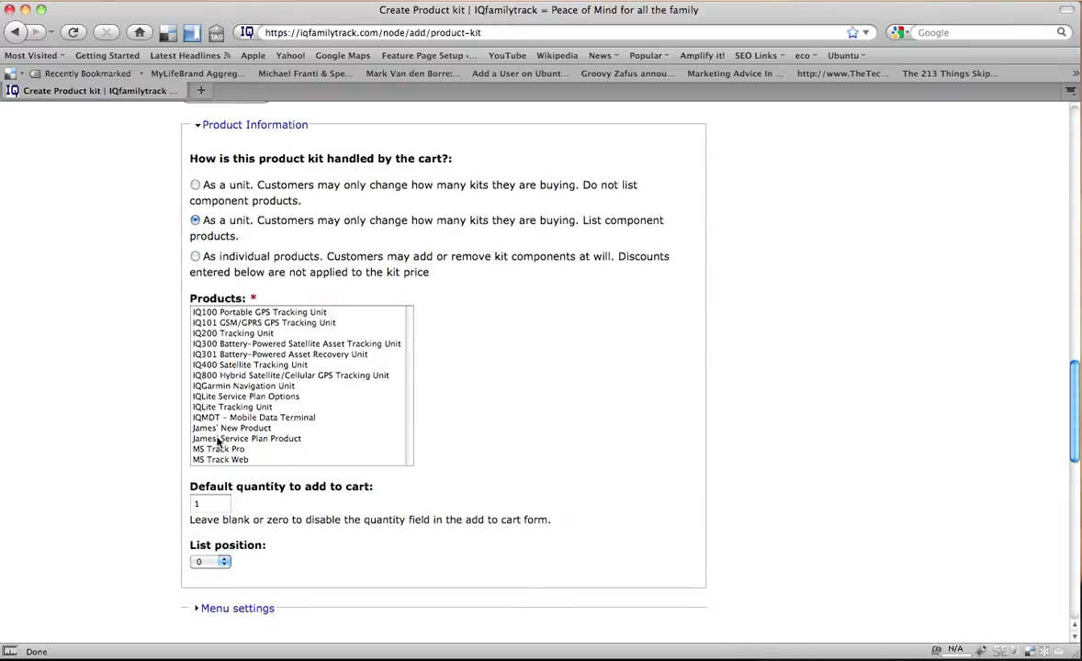
left_click(240, 428)
left_click(236, 440, "super")
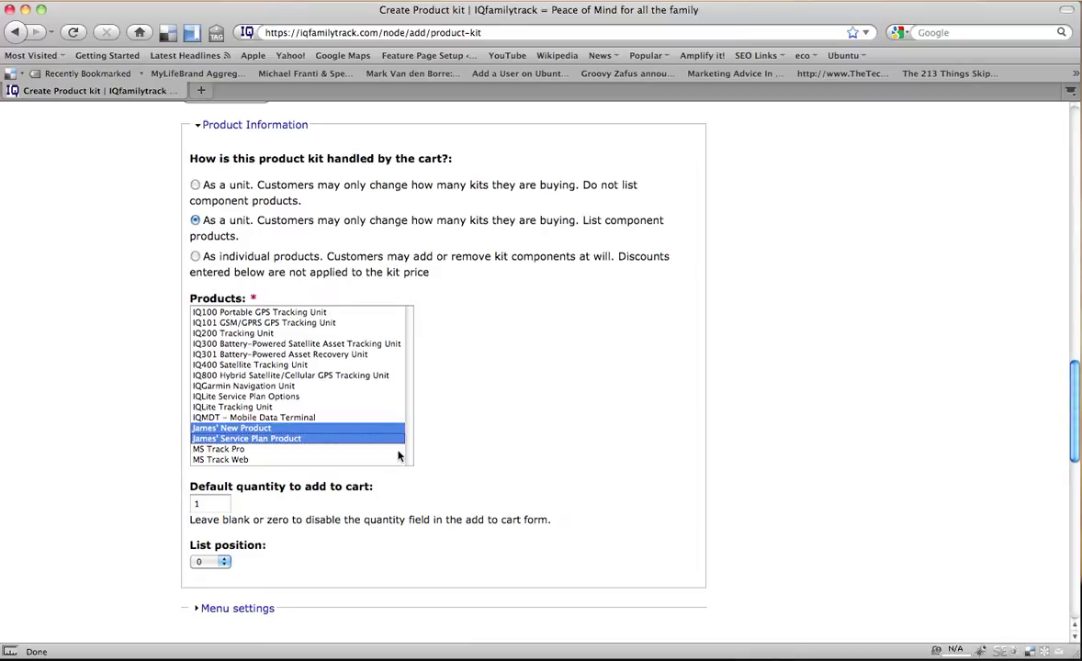
- Try single and multiple selections in the Products list, including IQLite Tracking Unit, and restore the New Product and Service Plan Product pair
left_click(250, 428)
left_click(267, 440)
left_click(267, 429)
left_click(276, 408)
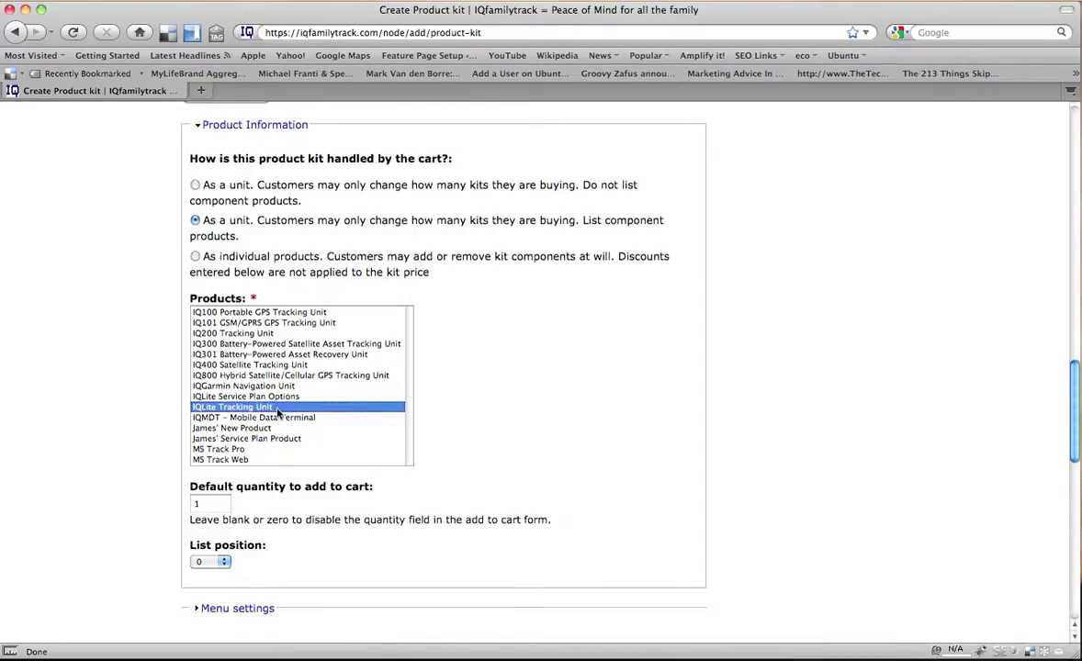
left_click(268, 429, "super")
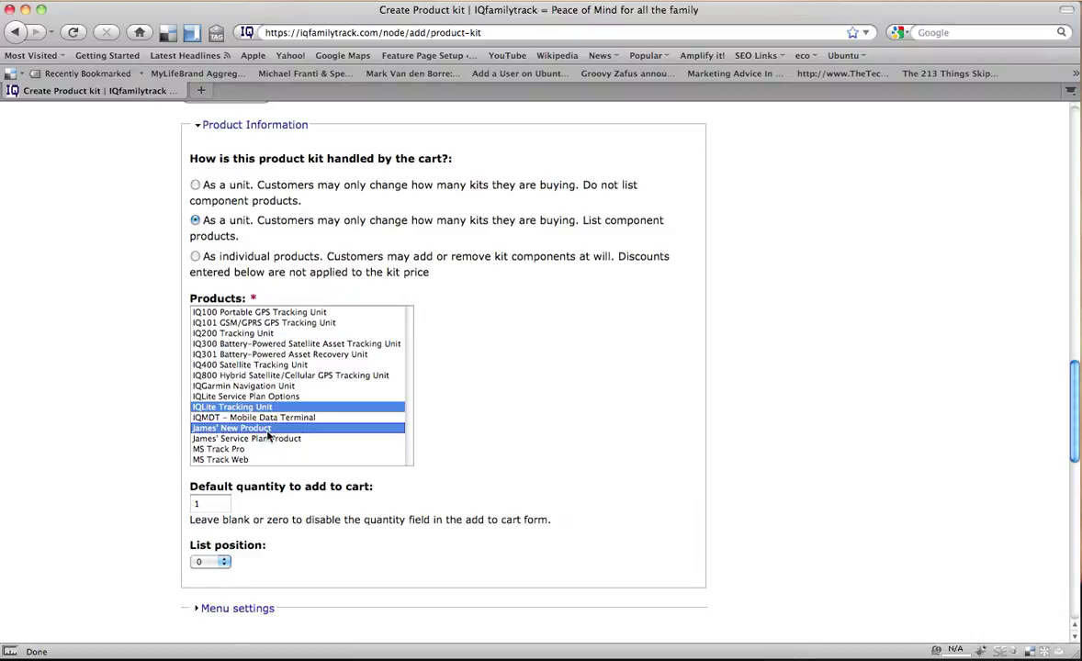
left_click(269, 417, "super")
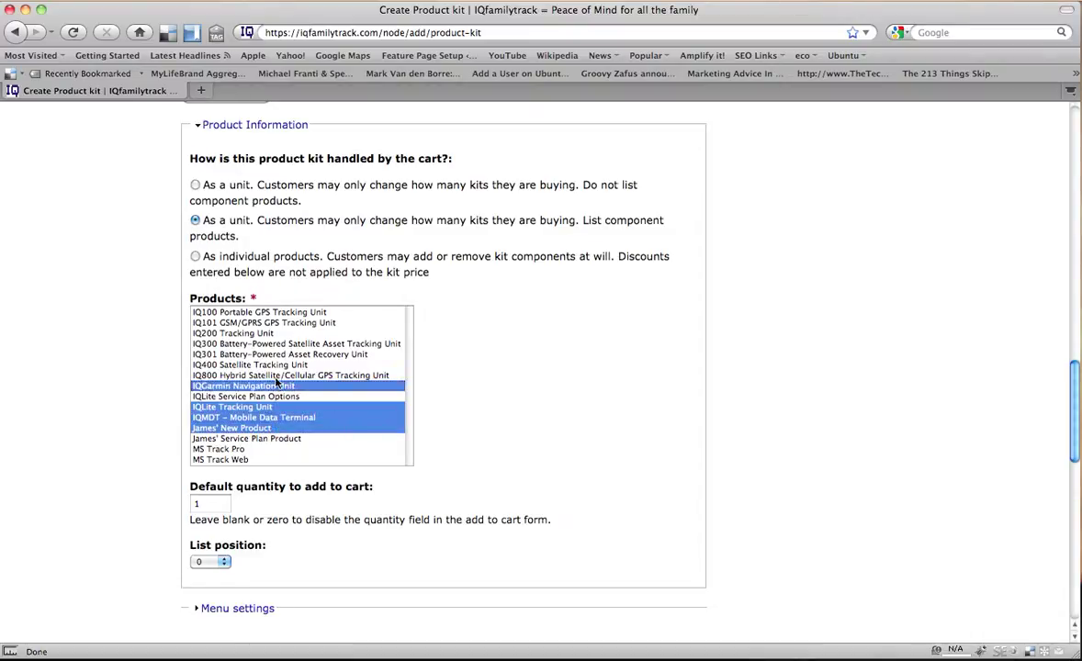
left_click(272, 407)
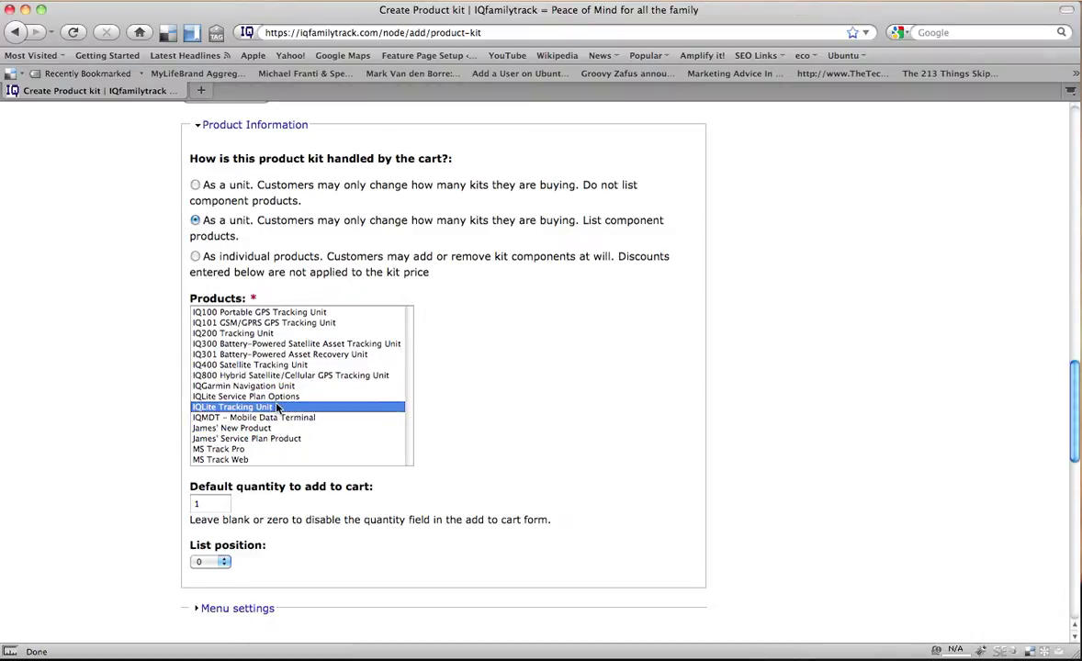
left_click(237, 429)
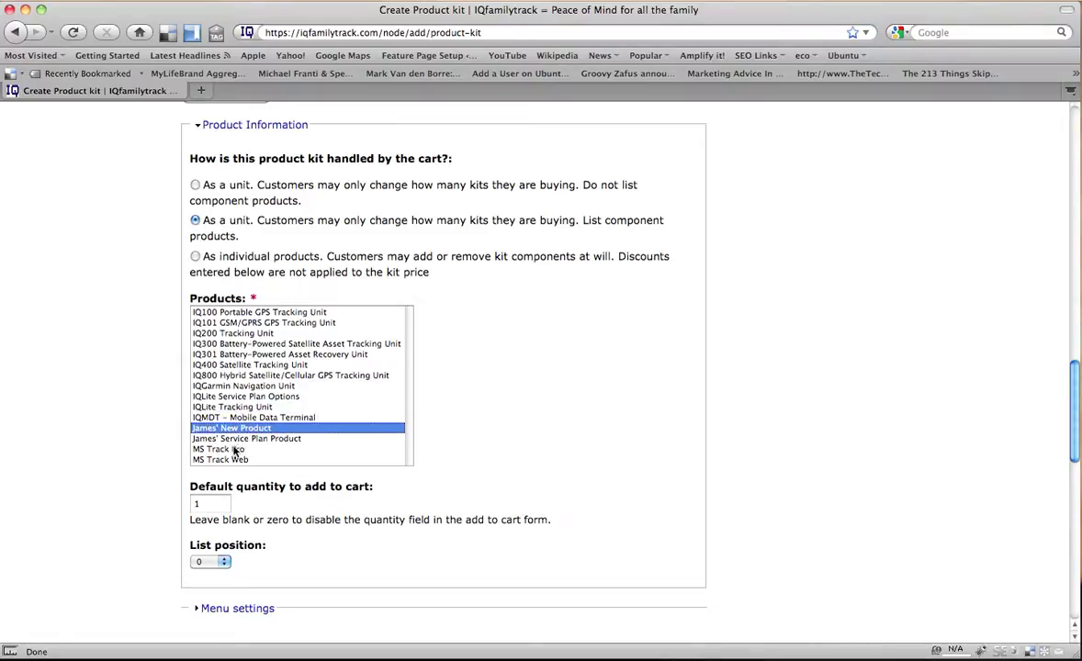
left_click(238, 440, "super")
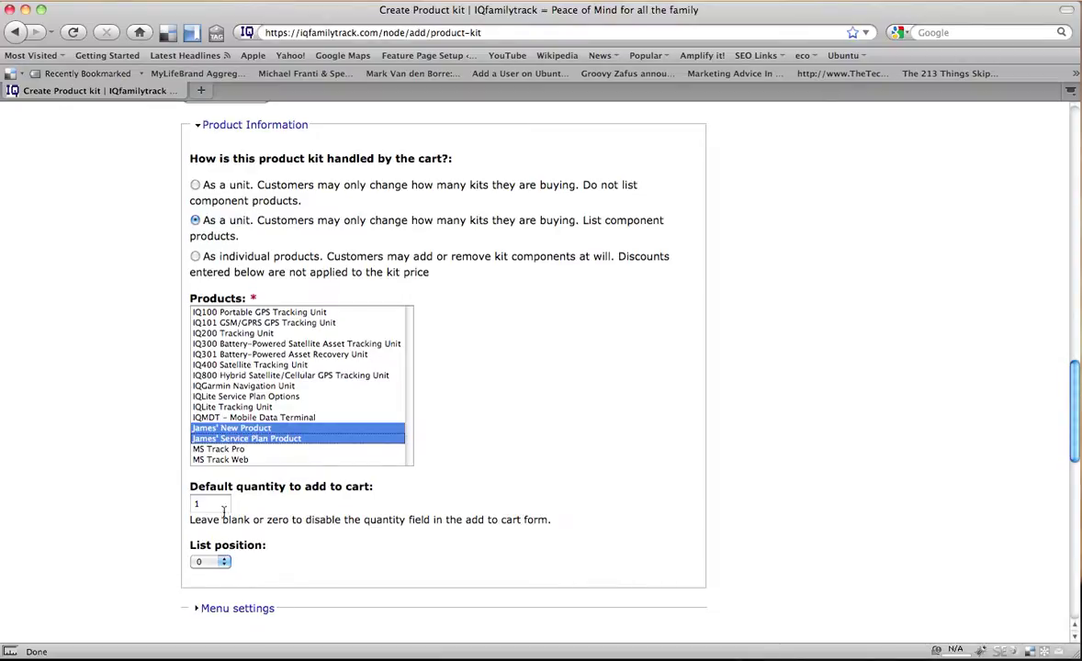
- Set the kit's default product shipping type to Small Package in the shipping settings
scroll(366, 540, "down", 8)
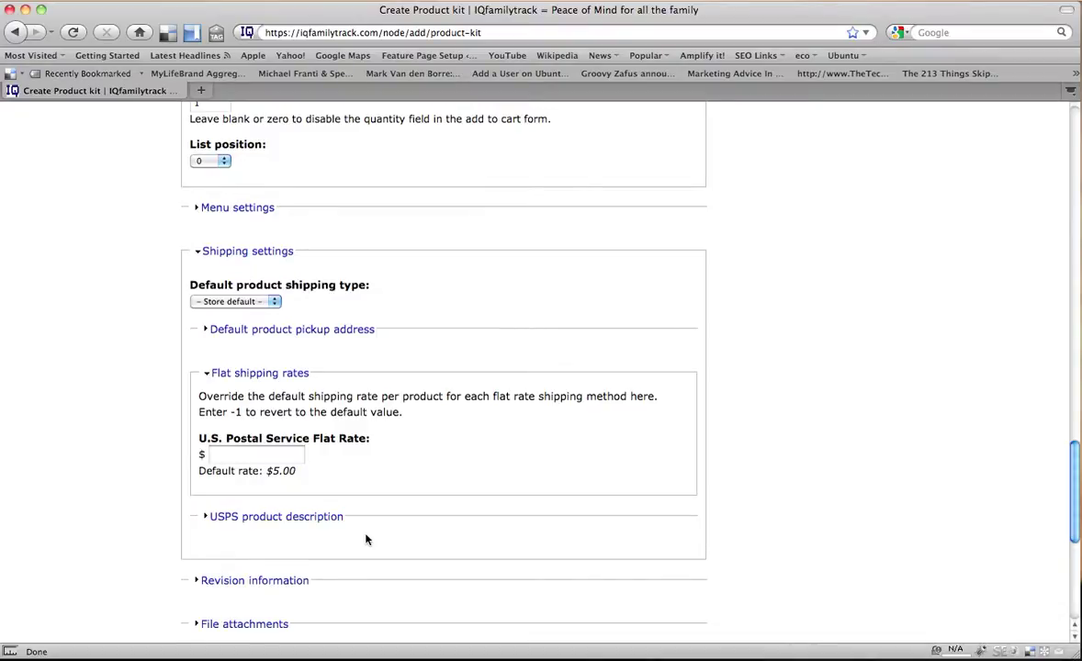
scroll(365, 540, "down", 2)
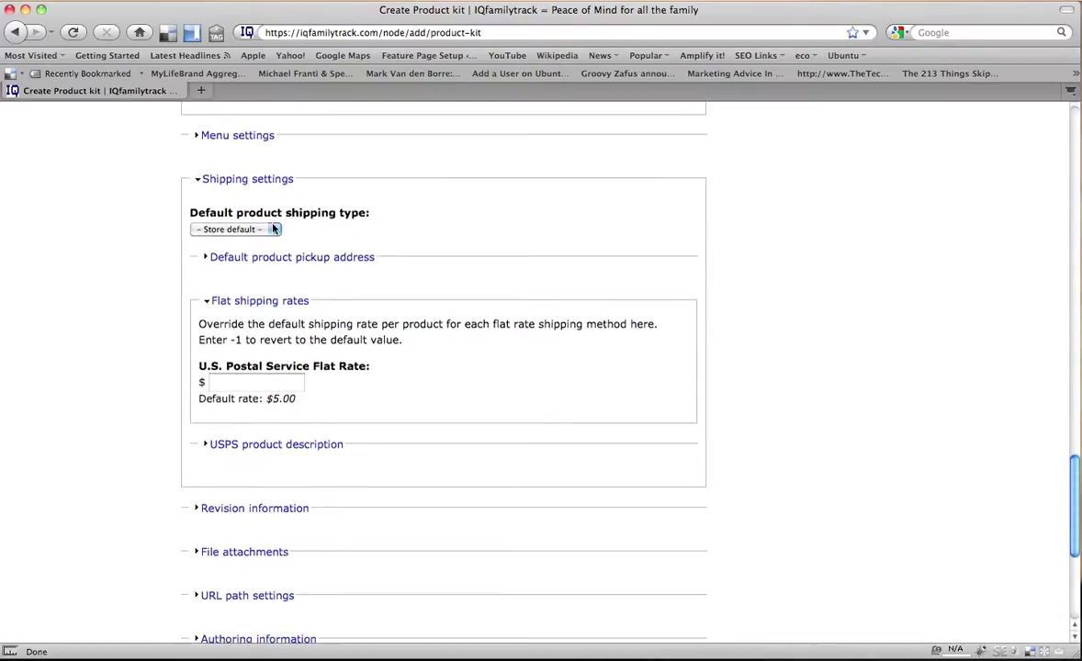
left_click(273, 230)
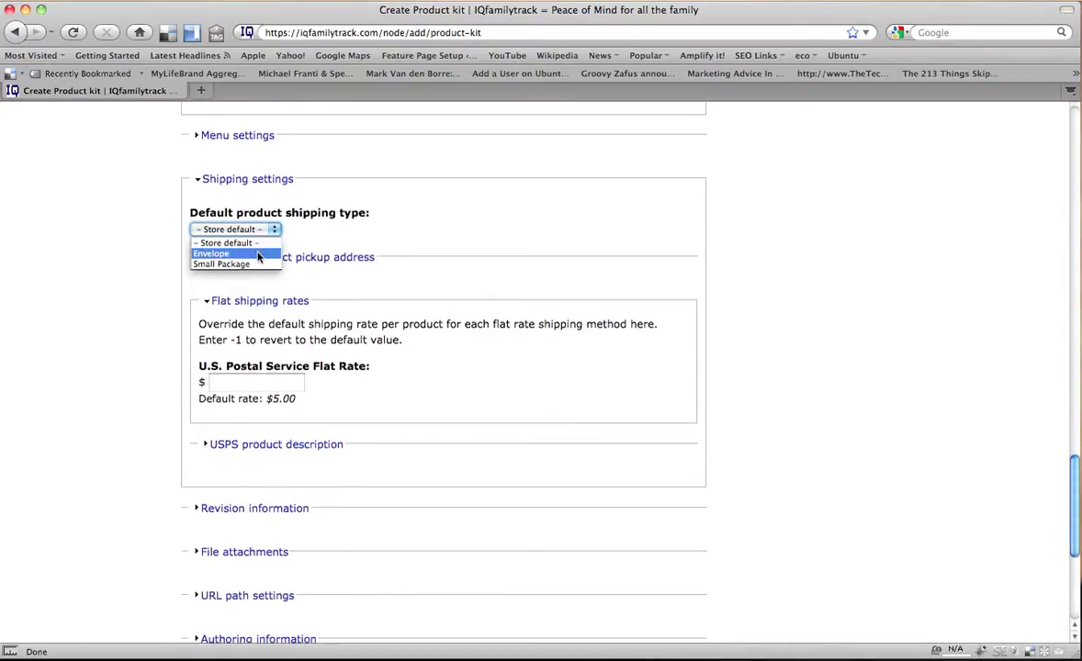
left_click(256, 265)
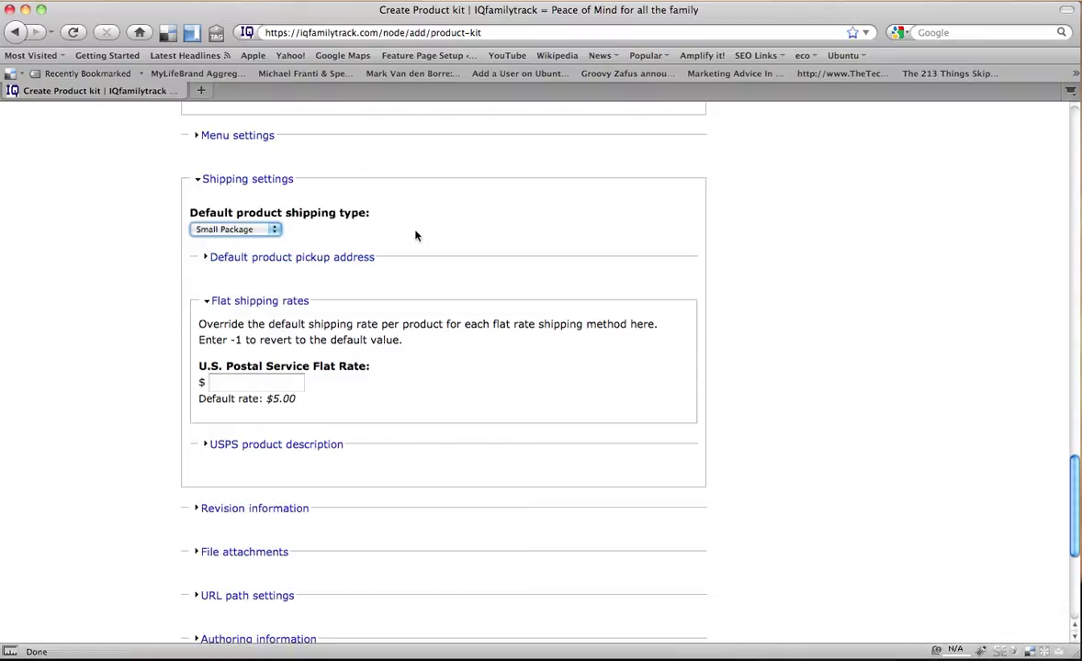
- Expand the default product pickup address, review its fields and collapse the section again
scroll(414, 236, "down", 1)
left_click(296, 248)
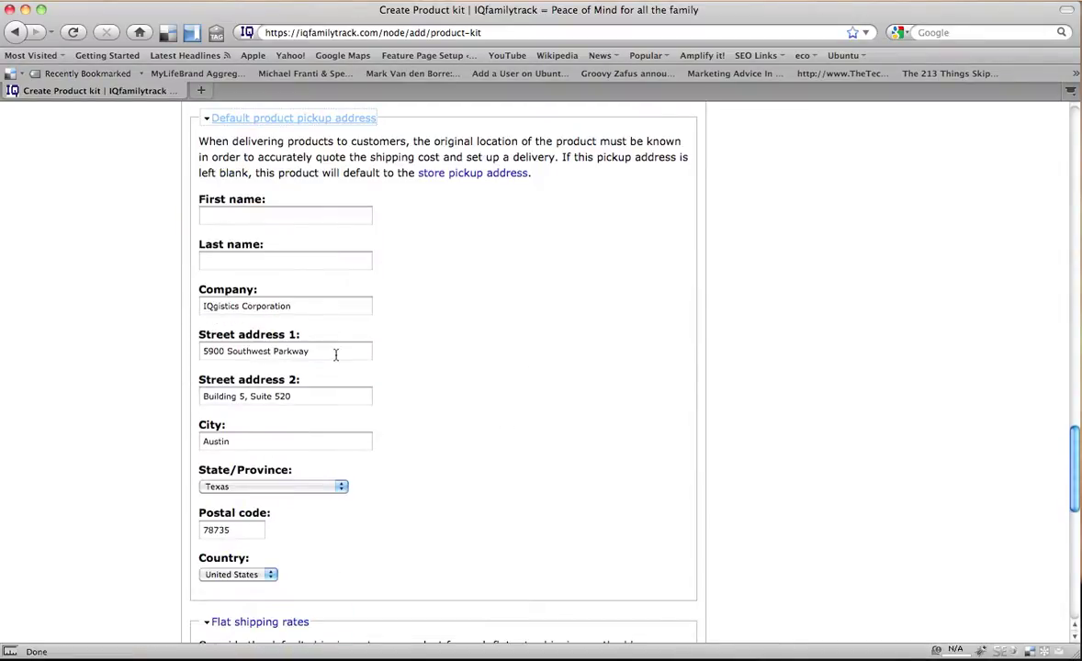
scroll(336, 355, "down", 3)
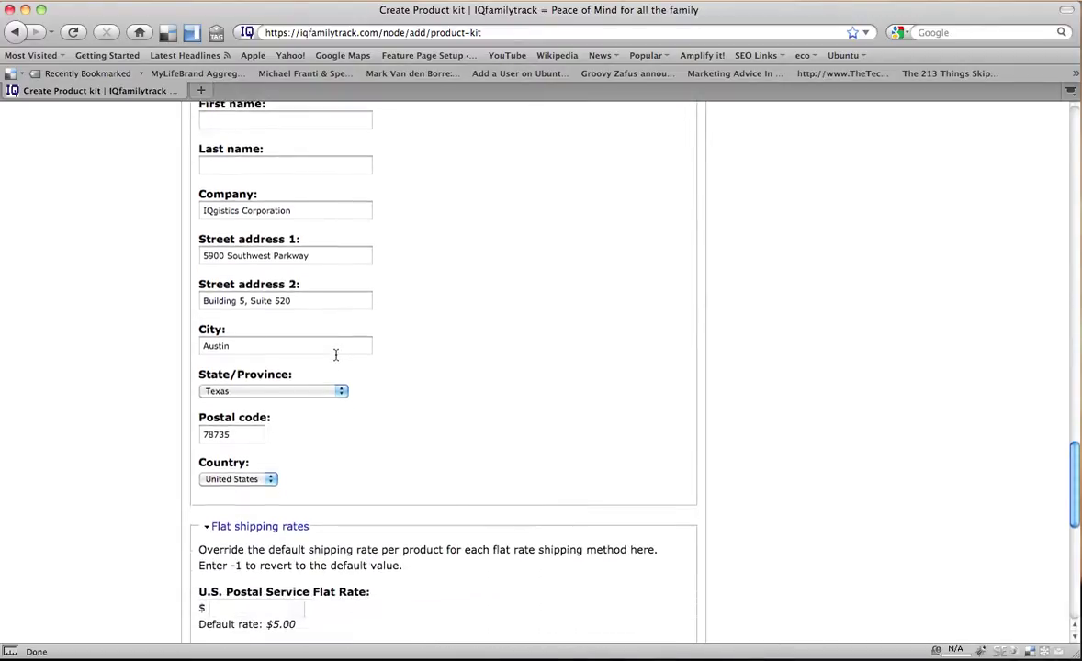
scroll(336, 356, "down", 3)
scroll(335, 357, "up", 10)
left_click(251, 439)
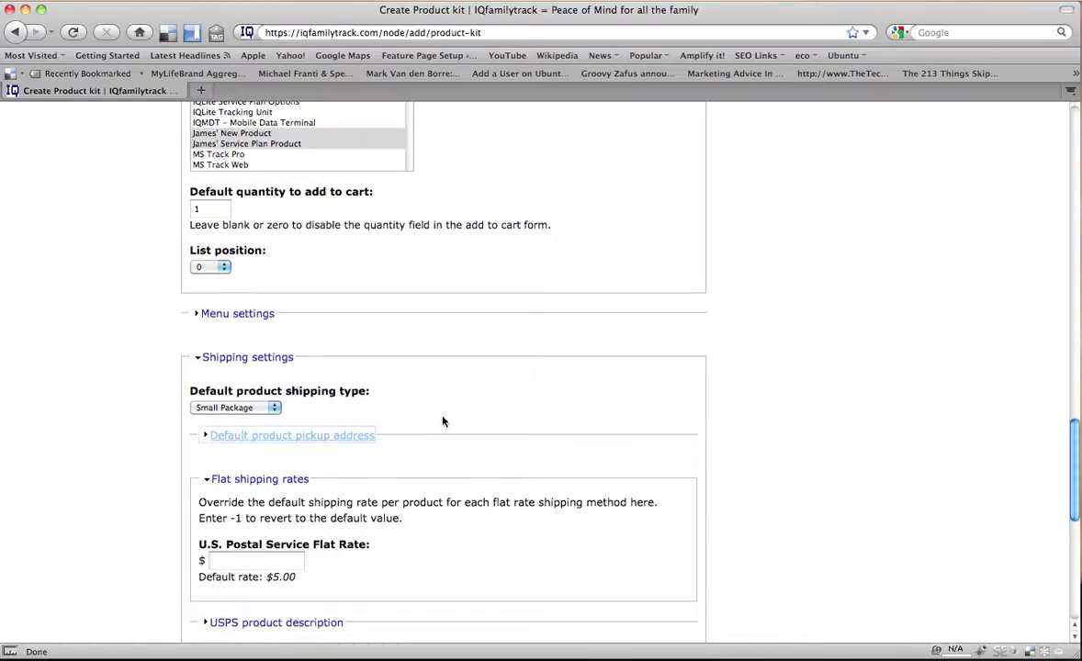
- Review the U.S. Postal Service flat rate field and the USPS package type options, keeping Rectangular
scroll(442, 422, "down", 6)
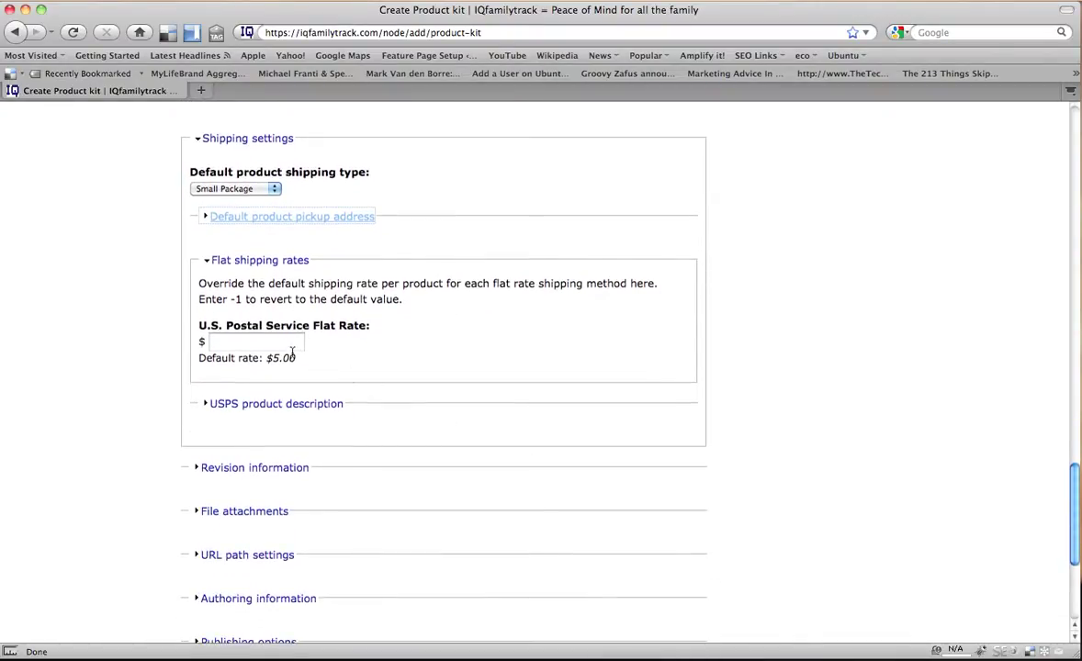
left_click_drag(268, 361, 300, 364)
left_click(267, 342)
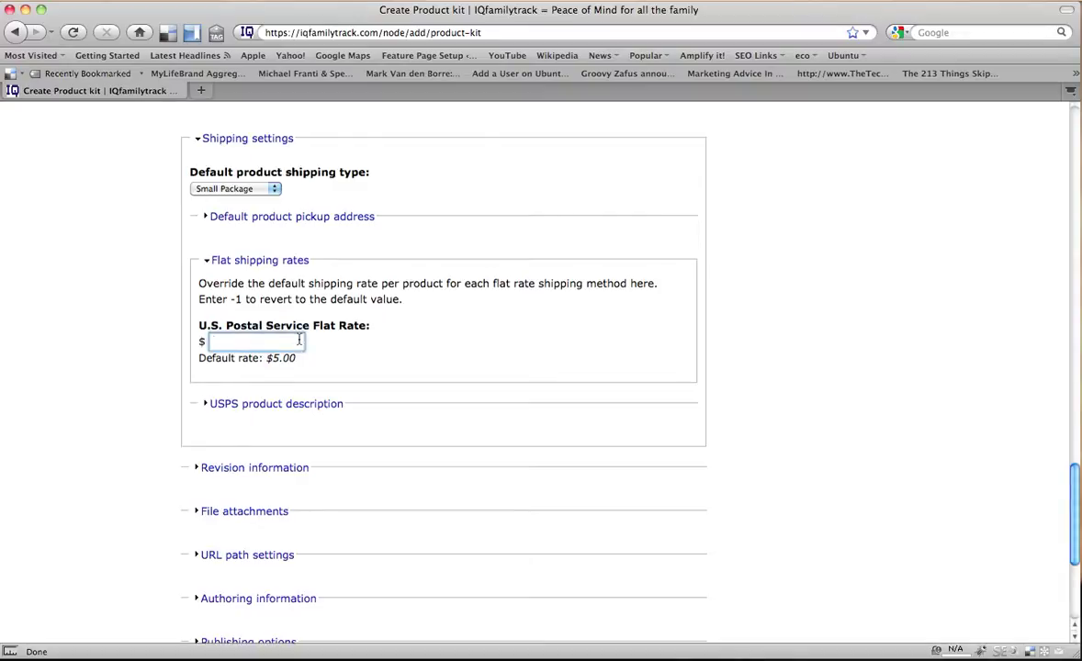
scroll(428, 345, "down", 2)
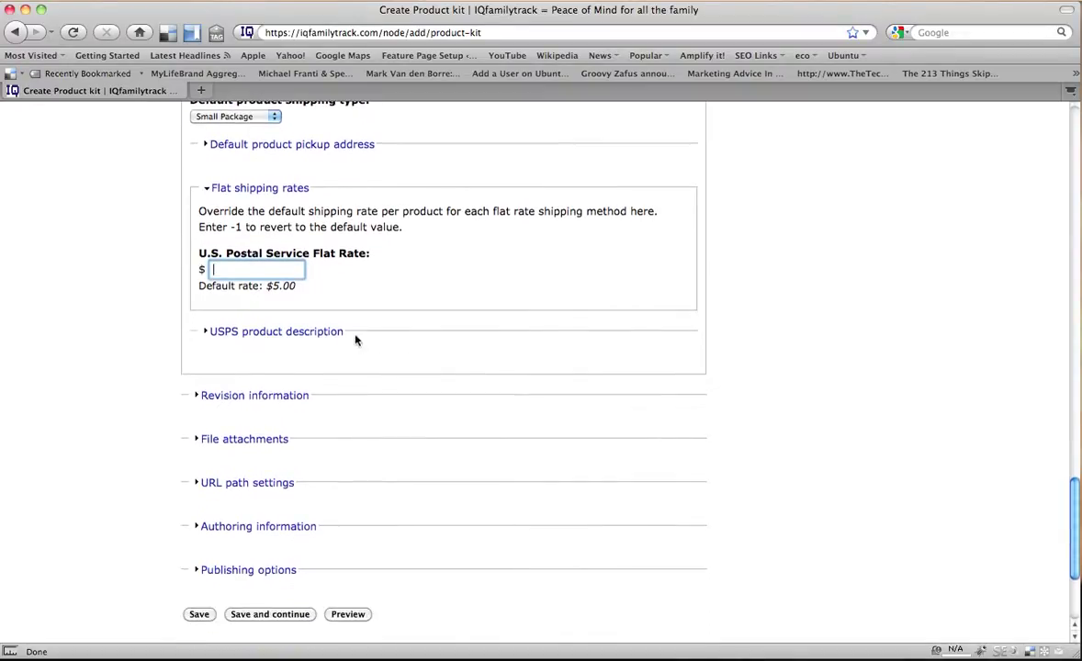
left_click(336, 332)
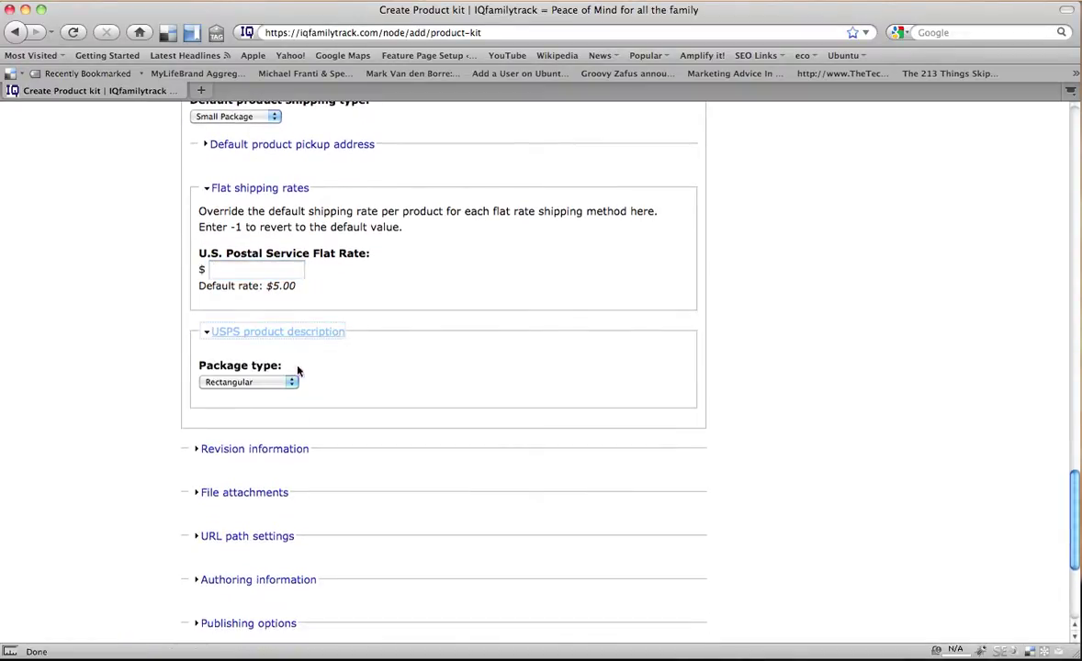
left_click(290, 383)
left_click(293, 384)
- Save the new product kit
scroll(381, 356, "down", 2)
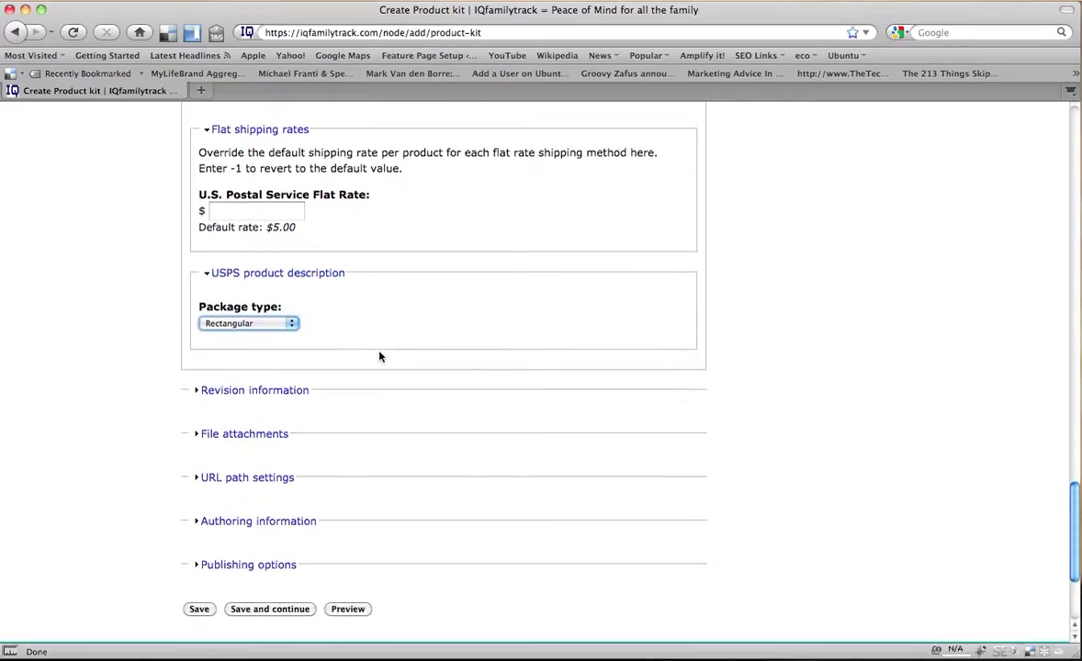
scroll(381, 357, "down", 2)
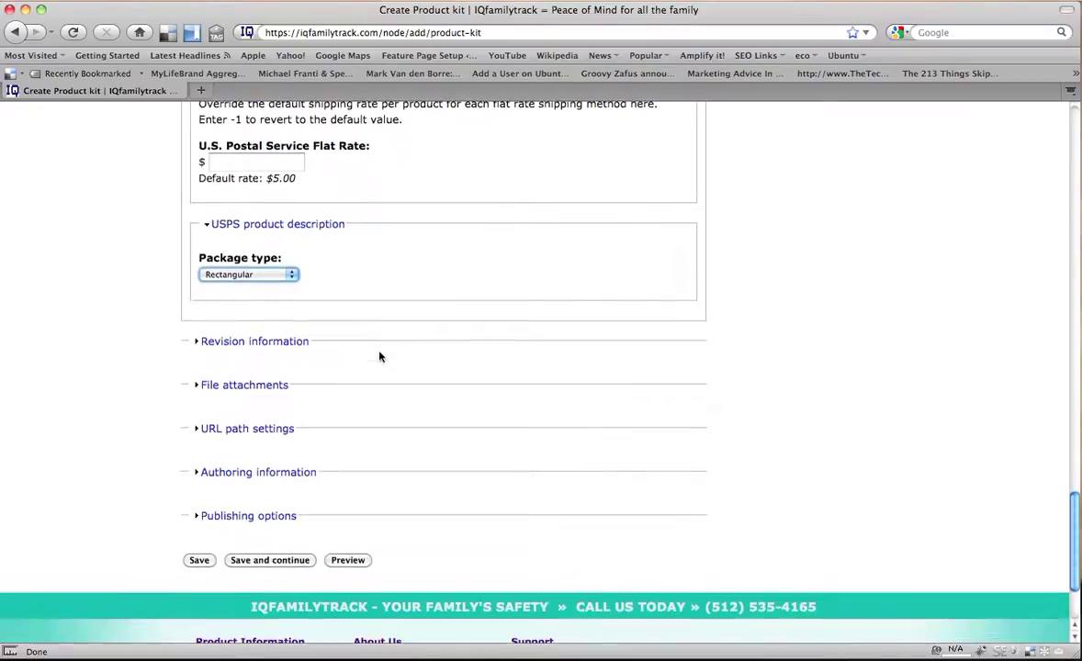
left_click(199, 560)
- Examine the kit's store page for its image, prices, terms, SKU, description, hardware information and service plan information
scroll(198, 563, "down", 2)
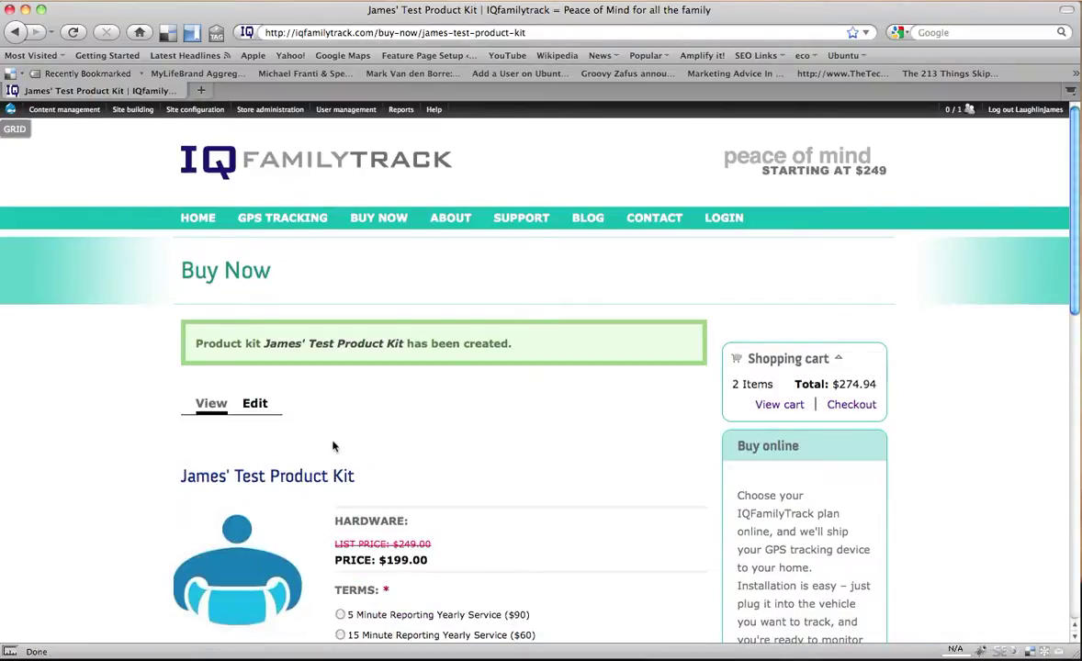
scroll(430, 427, "down", 3)
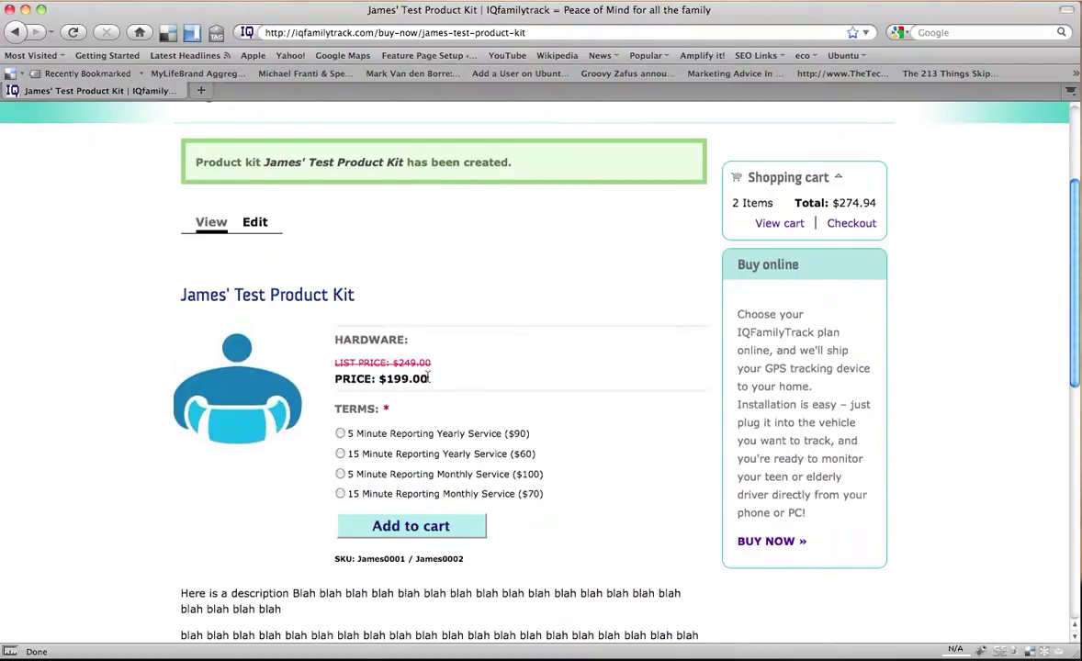
scroll(428, 377, "down", 1)
scroll(404, 399, "down", 2)
scroll(376, 397, "down", 2)
scroll(286, 394, "down", 2)
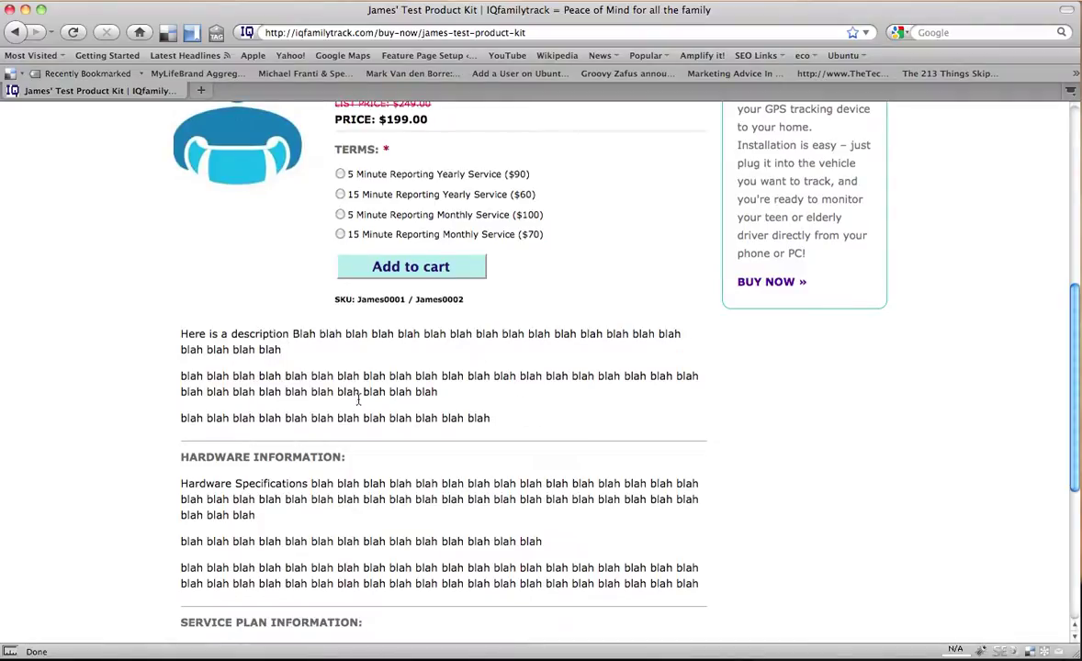
scroll(358, 397, "down", 4)
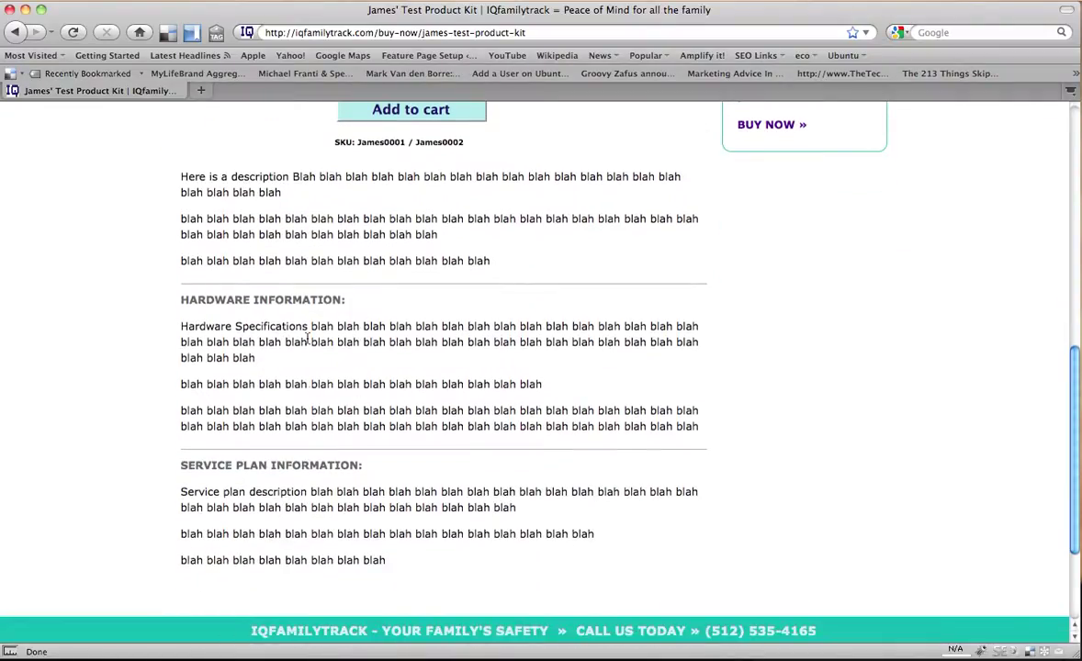
scroll(377, 506, "up", 6)
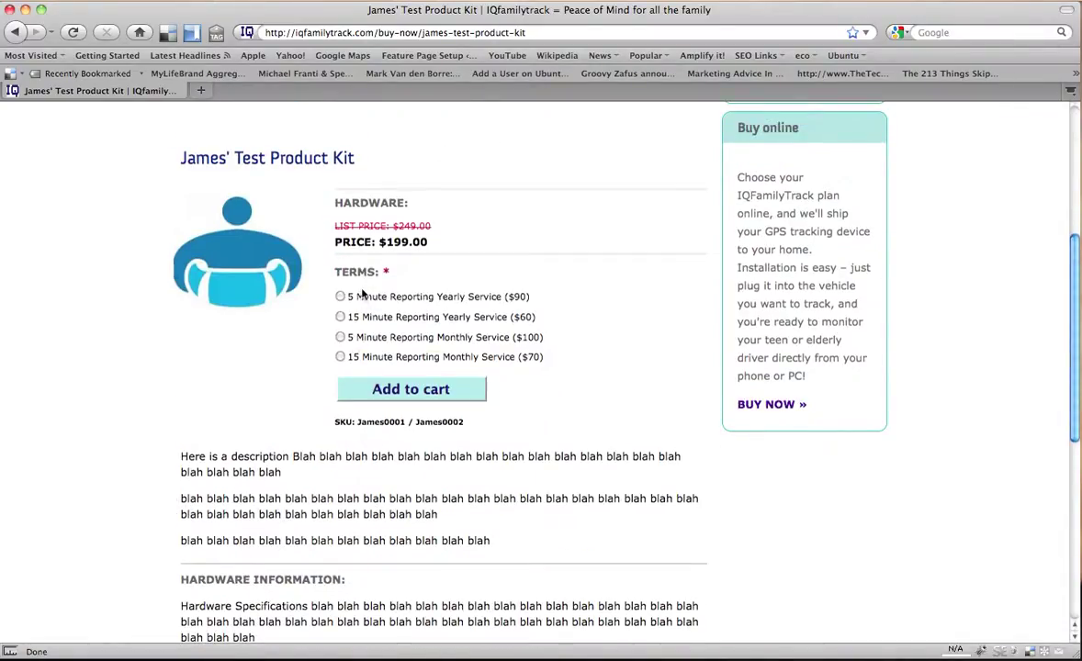
- Try to add the kit to the cart without choosing a service term
left_click(377, 393)
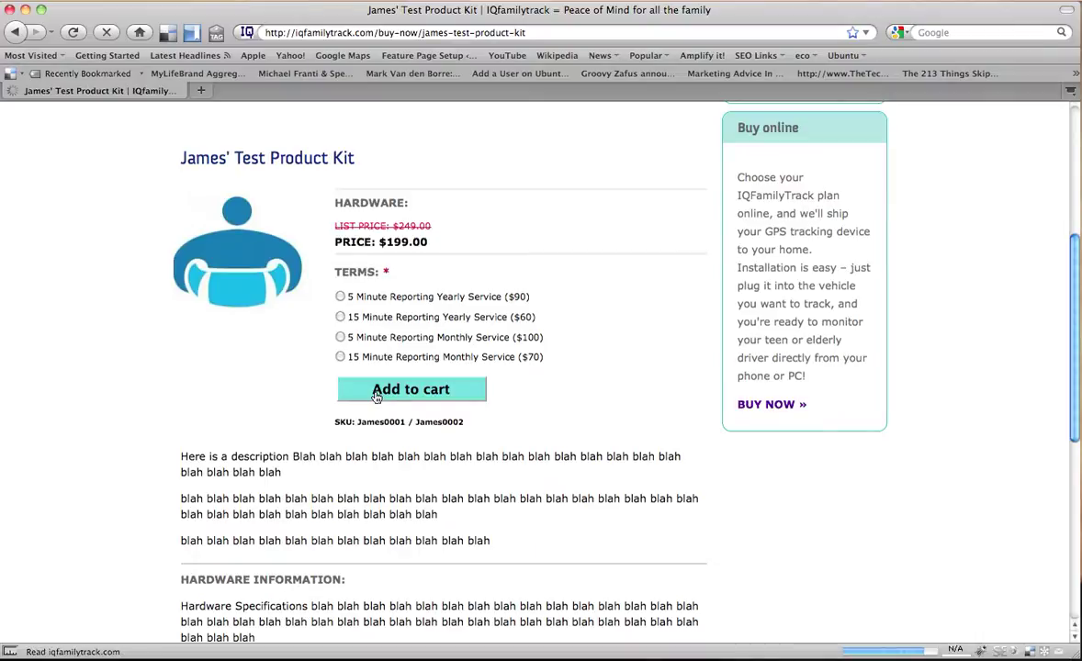
scroll(193, 358, "down", 4)
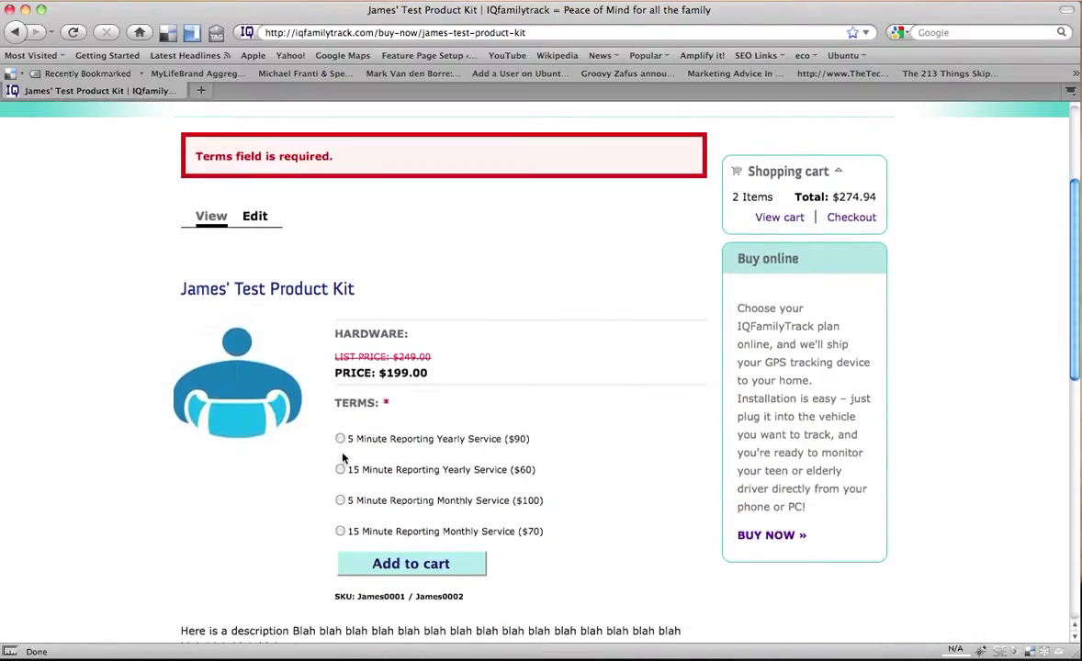
- Open the store's Buy Now page with the hardware and service plans
scroll(342, 542, "up", 4)
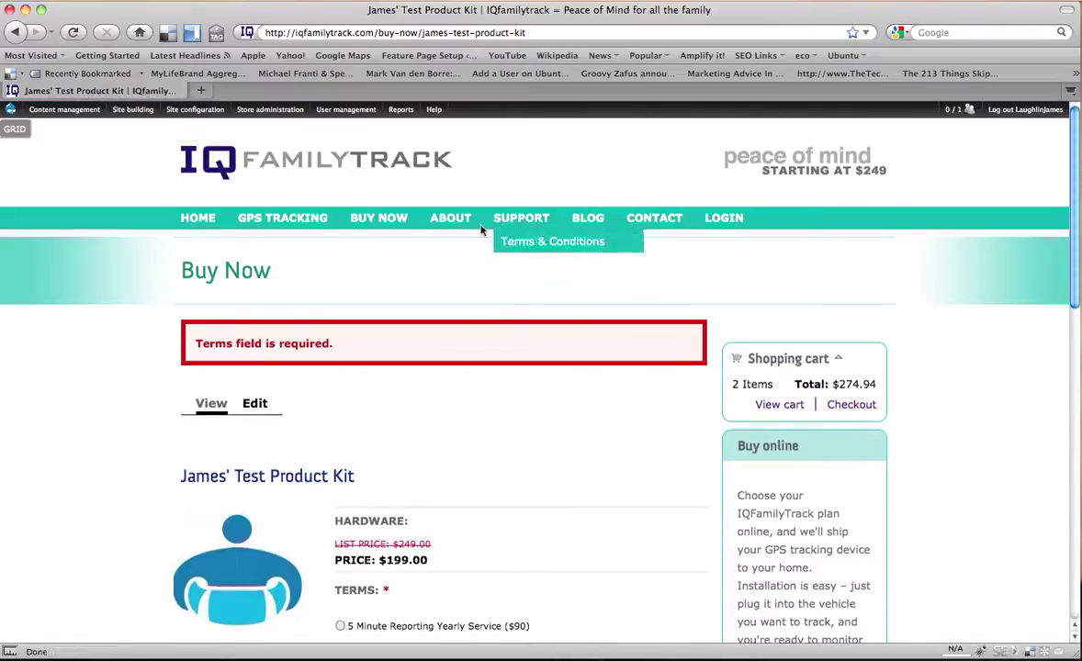
left_click(380, 223)
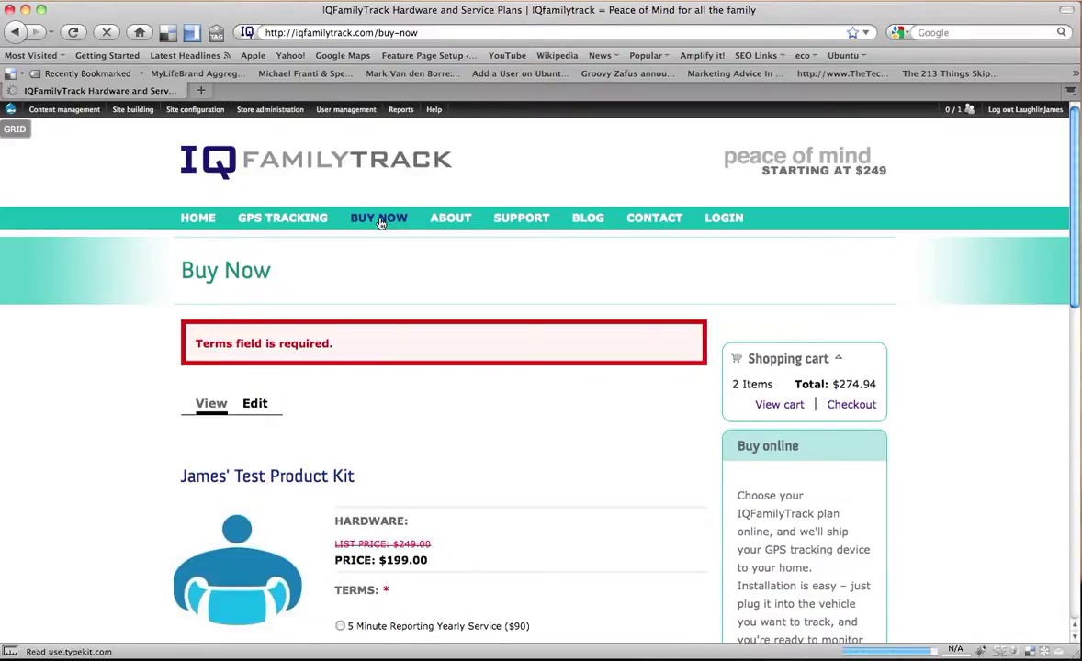
- Check the test product kit's image and description in the Buy Now listing and open its product page
scroll(412, 343, "down", 10)
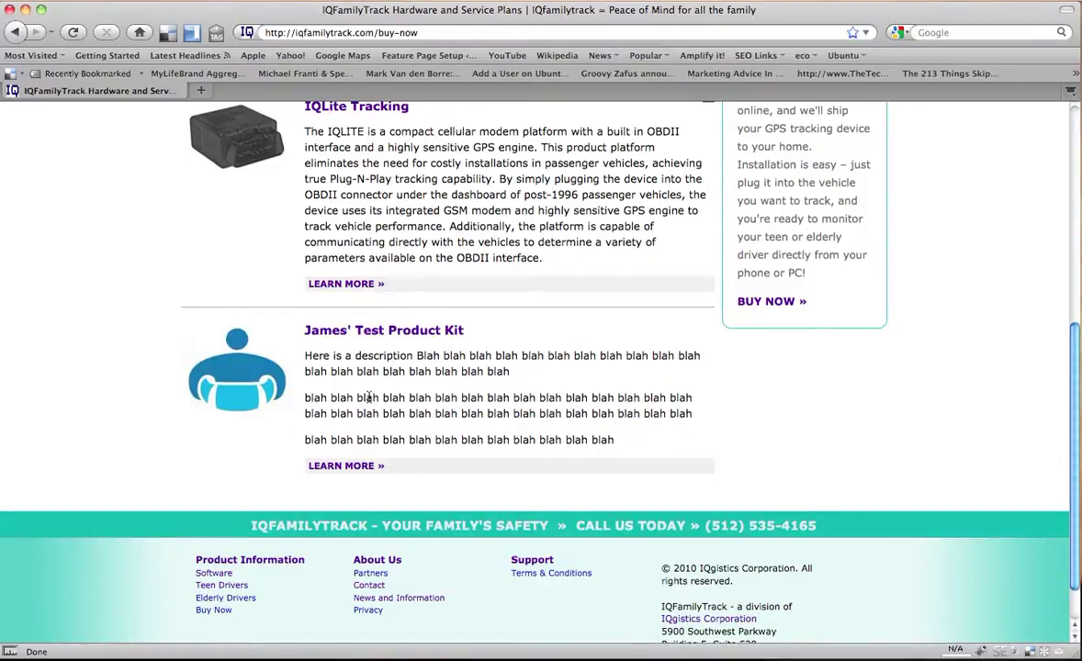
left_click_drag(305, 356, 558, 424)
left_click(559, 424)
scroll(558, 424, "up", 3)
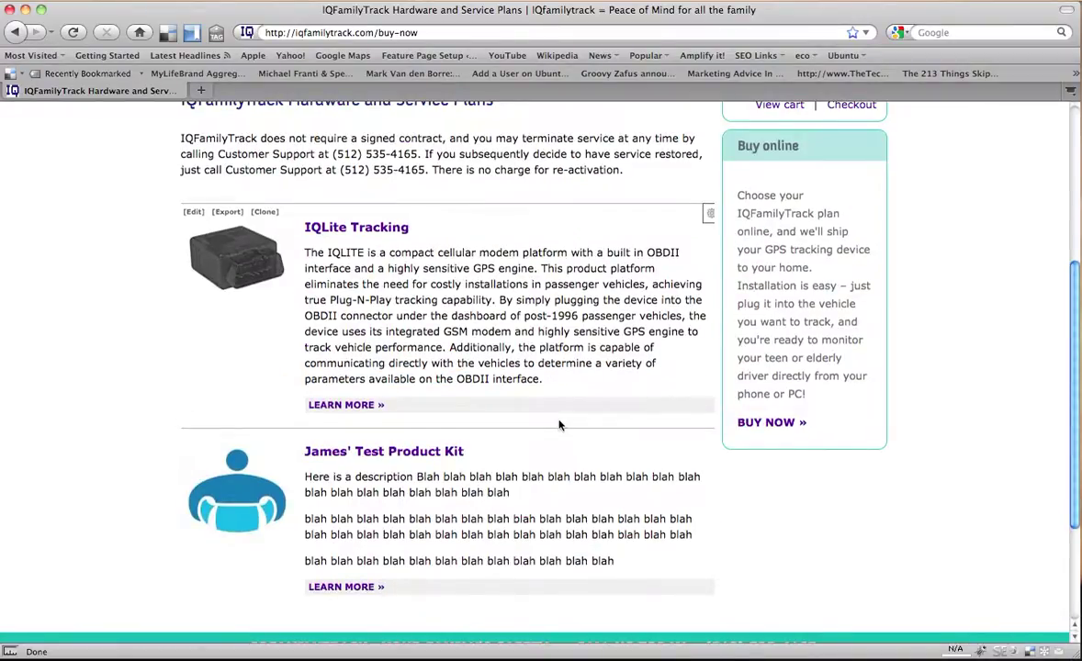
scroll(559, 424, "down", 3)
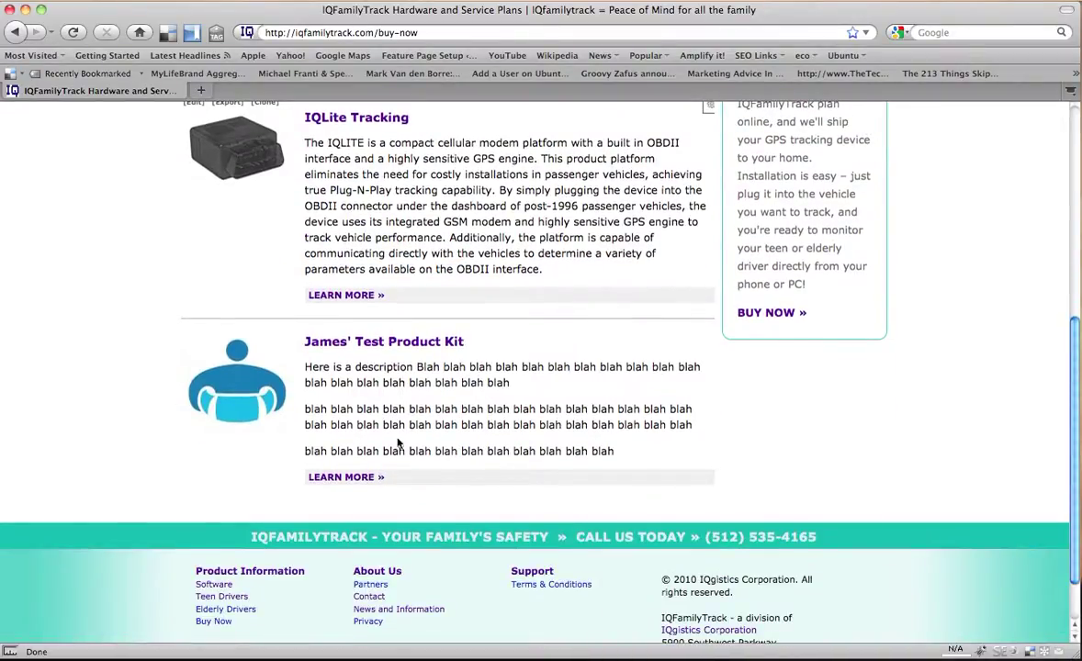
left_click(383, 345)
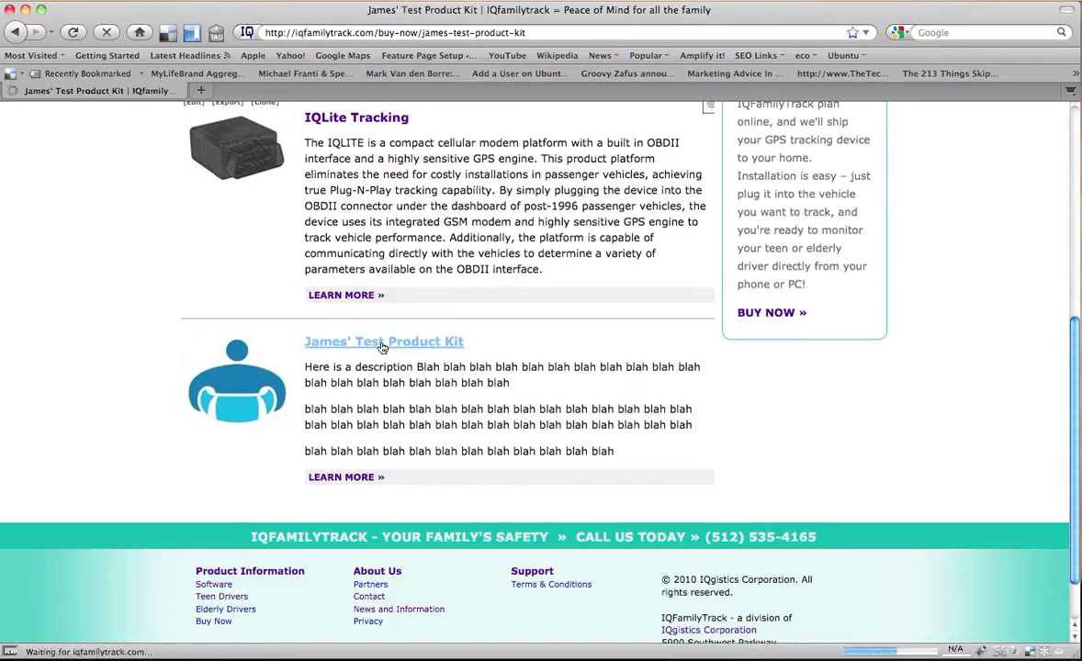
- Review the test kit's page and add the kit to the cart with the 5 Minute Reporting Yearly Service term
scroll(383, 348, "down", 6)
scroll(383, 348, "down", 6)
scroll(383, 348, "up", 7)
scroll(383, 348, "up", 3)
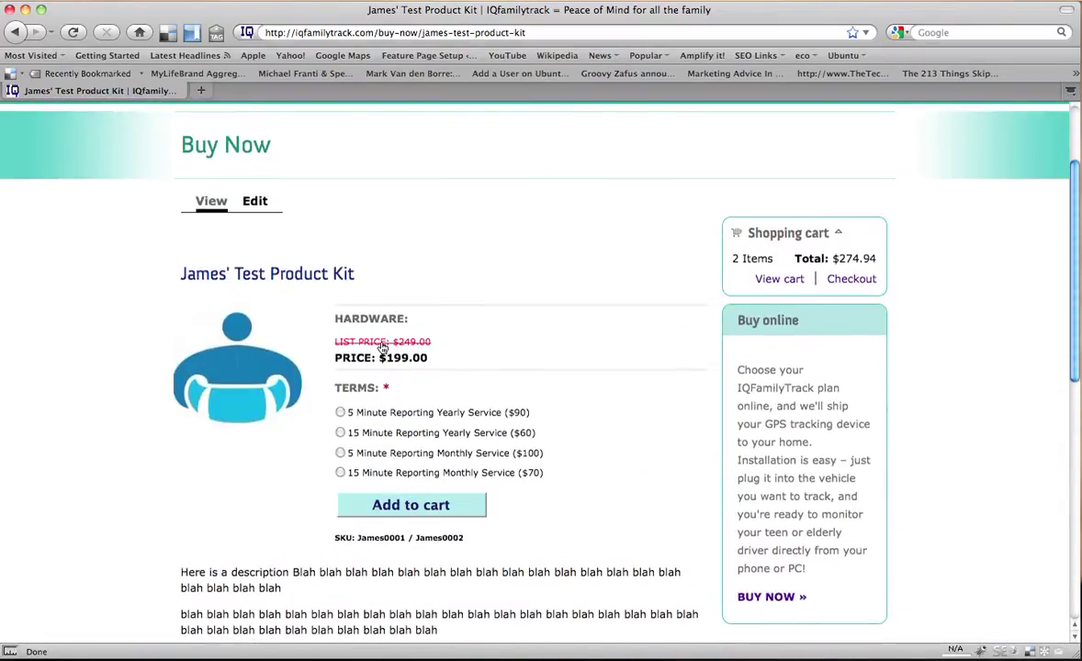
left_click(341, 414)
left_click(431, 508)
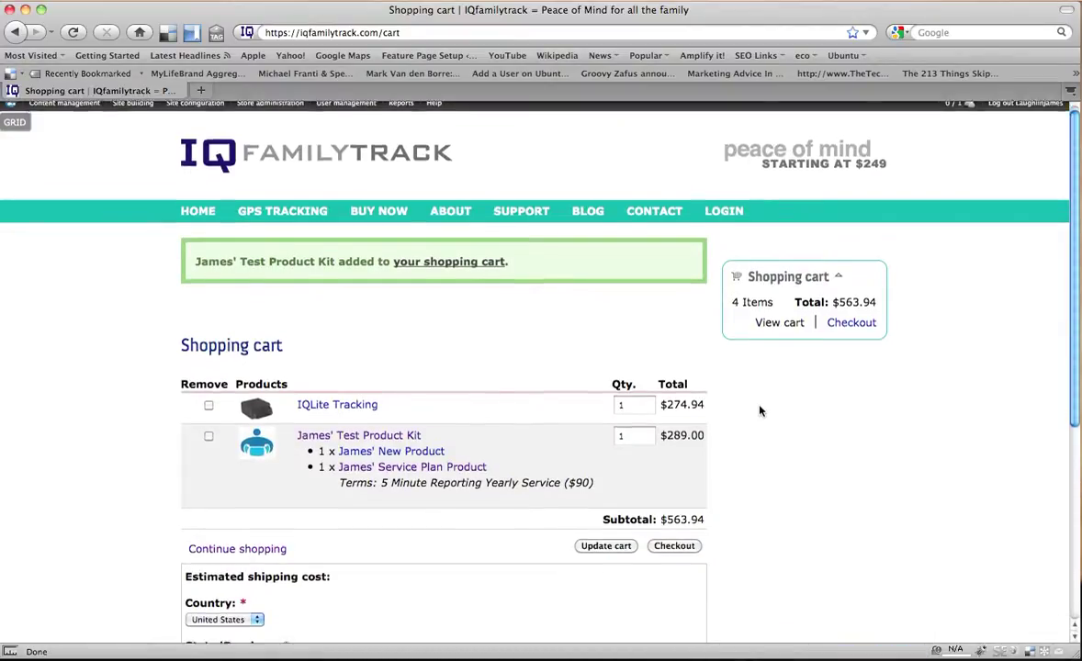
- Remove the IQLite Tracking item from the shopping cart and update the cart
scroll(758, 411, "down", 2)
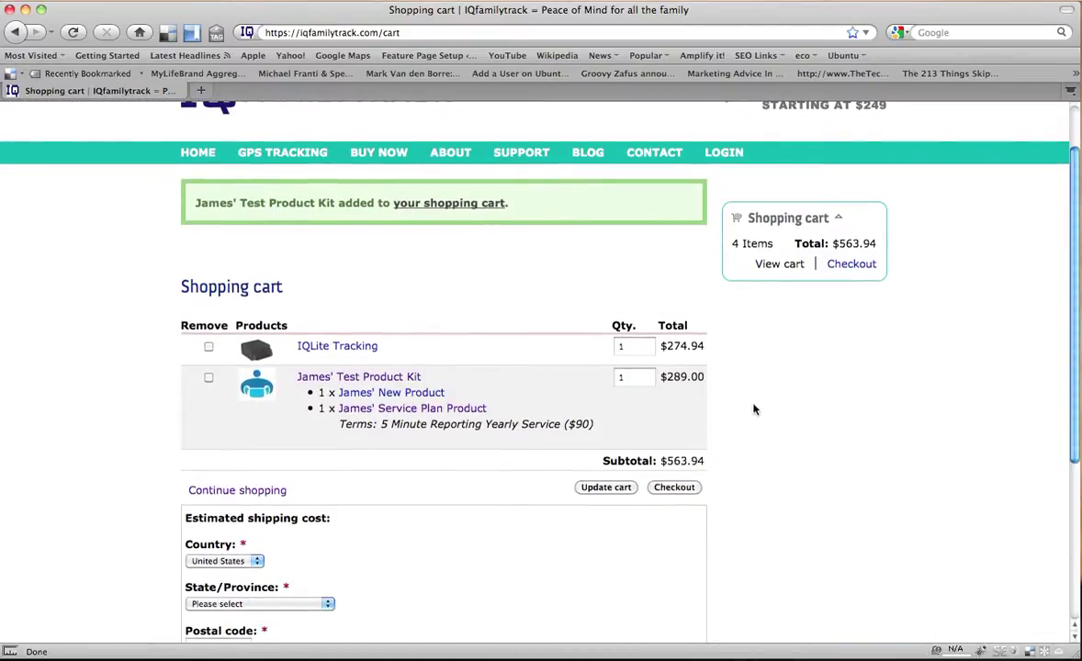
left_click(208, 347)
left_click(605, 488)
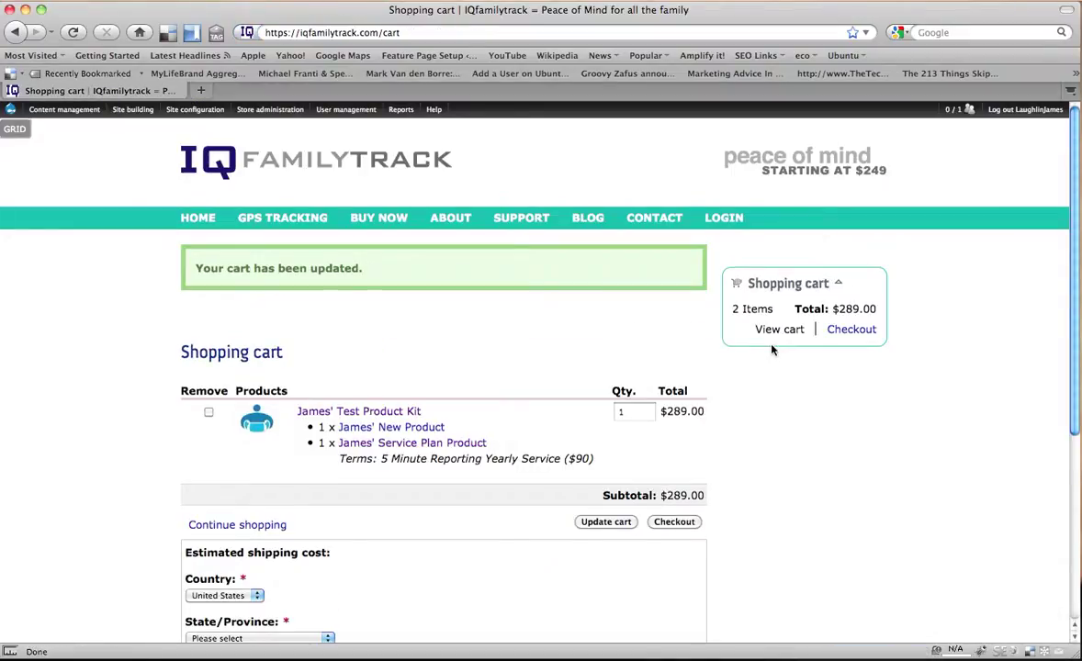
- Examine the cart's kit components, service term, subtotal and estimated shipping cost form
scroll(765, 404, "down", 2)
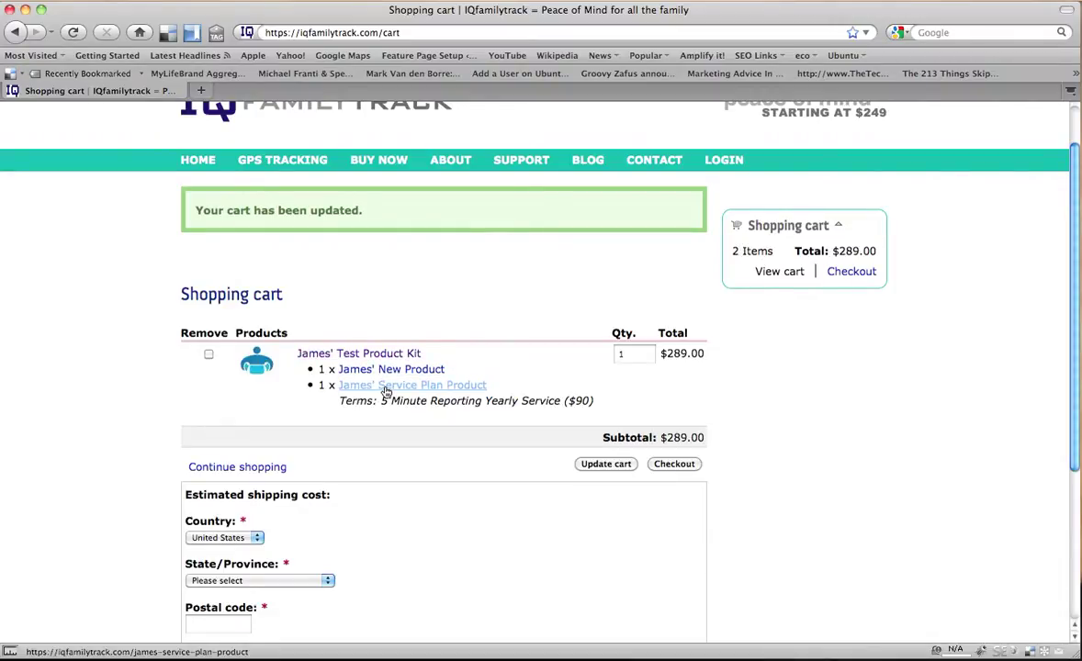
scroll(385, 392, "down", 5)
scroll(386, 392, "up", 3)
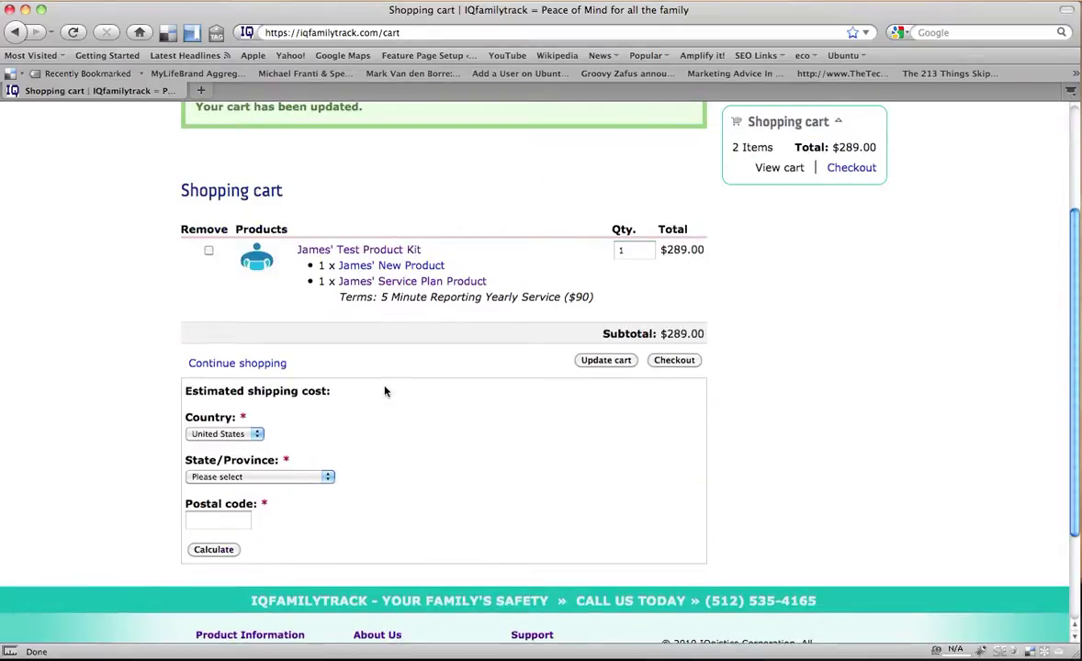
scroll(386, 392, "up", 1)
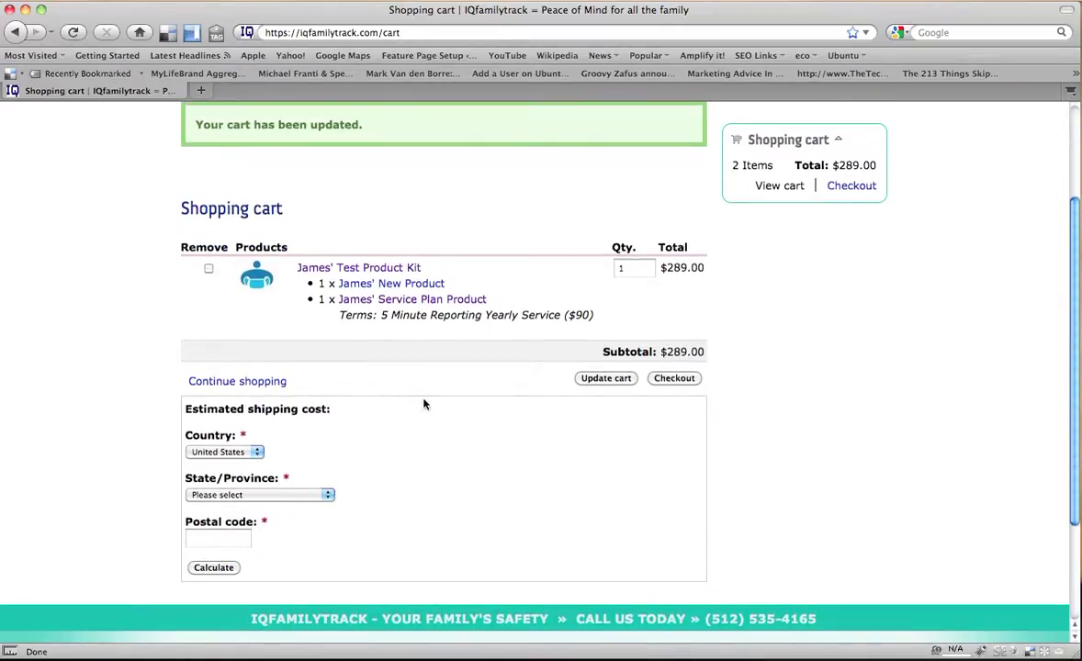